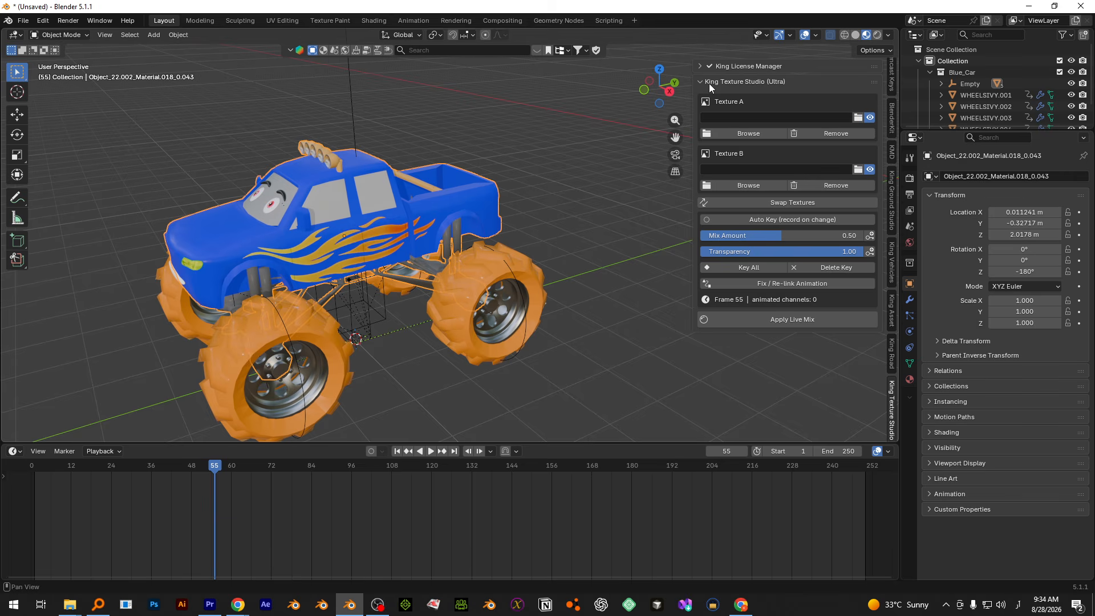
# Step: Load Blule.jpg from G:\All Texture\Jeep Texture\ as Texture A for the truck body
pyautogui.click(858, 118)
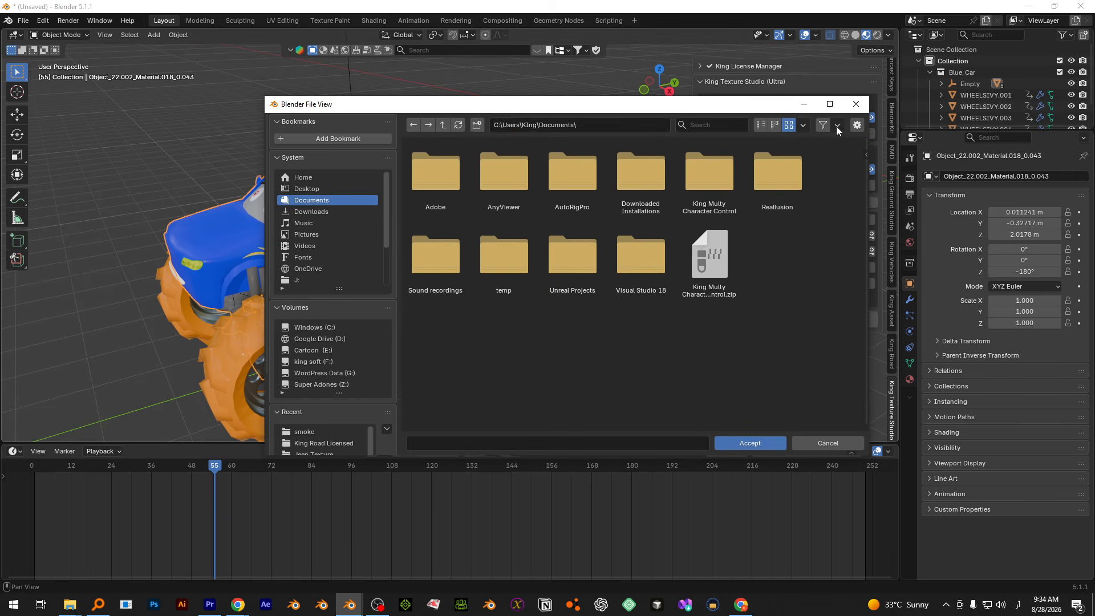
pyautogui.click(631, 125)
pyautogui.write('G:\\All Texture\\Jeep Texture\\')
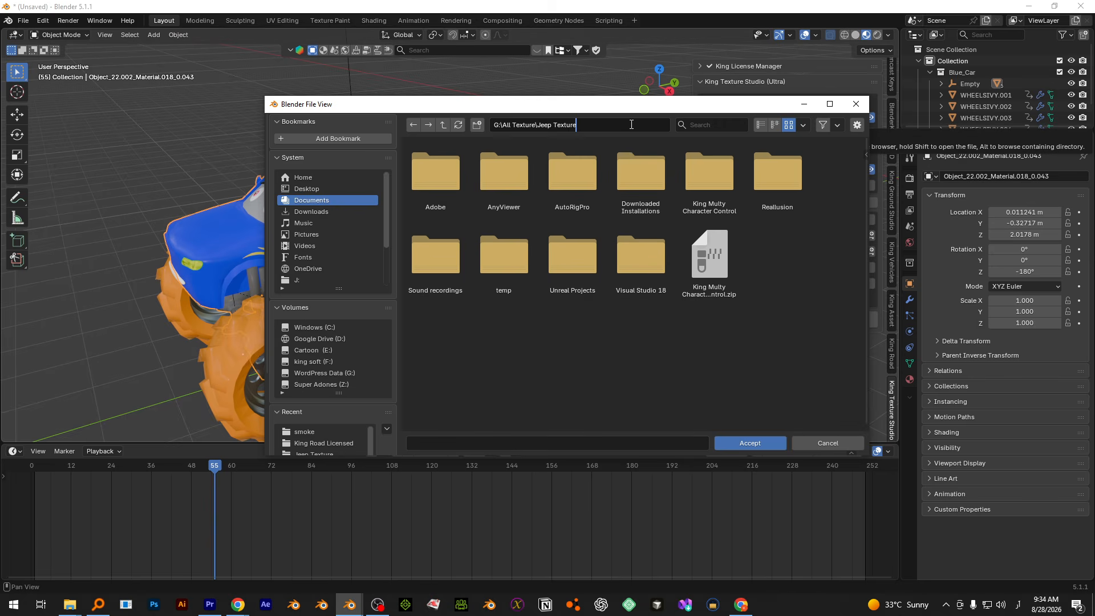
pyautogui.press('Return')
pyautogui.doubleClick(638, 168)
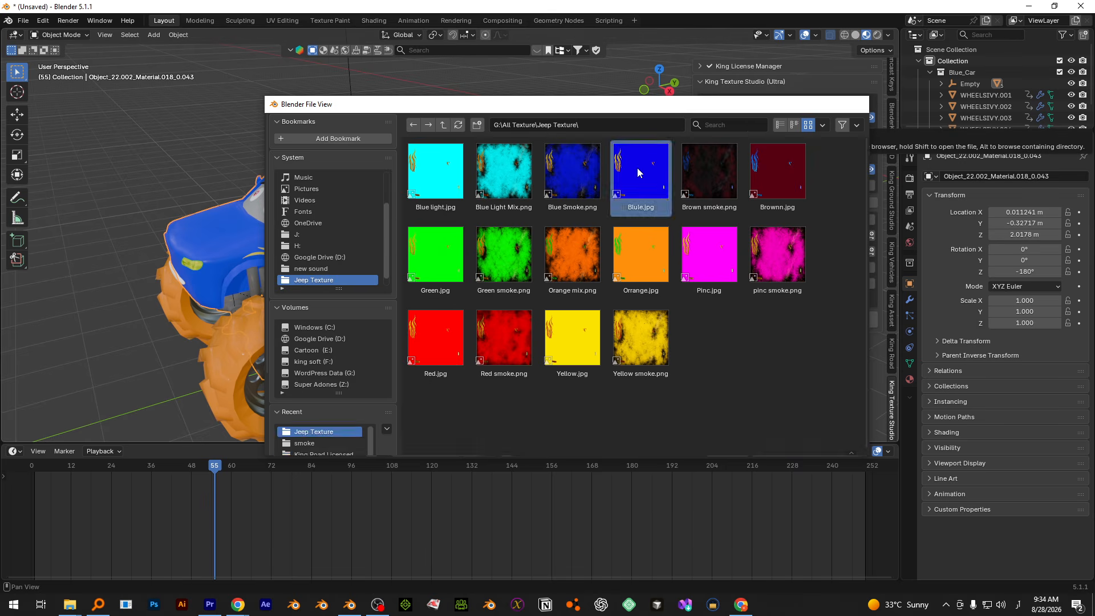
# Step: Load Blue Smoke.png from G:\All Texture\Jeep Texture\ as Texture B
pyautogui.click(858, 170)
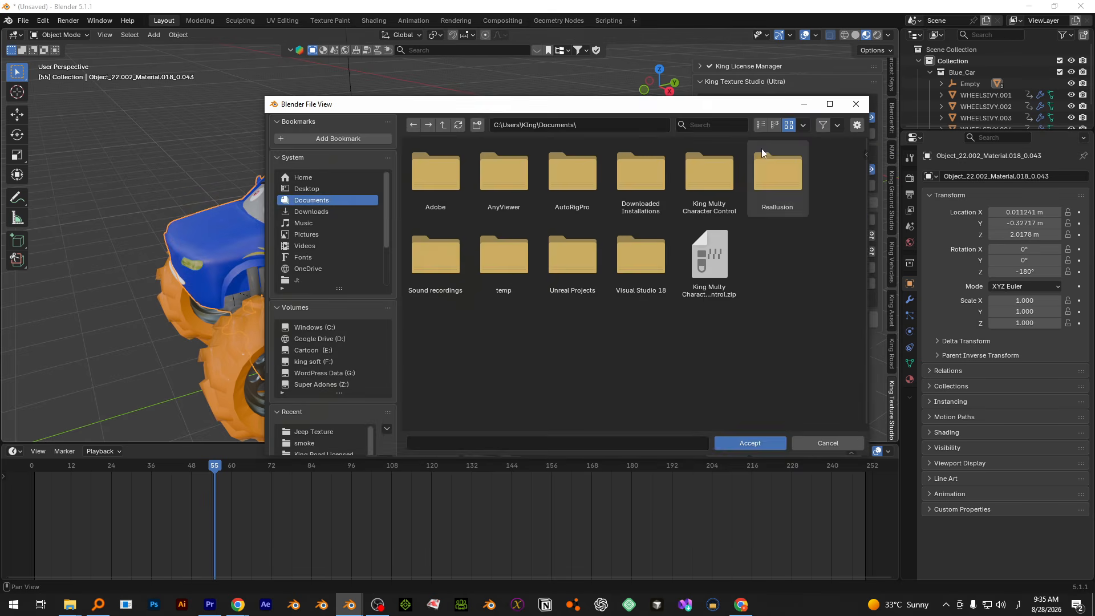
pyautogui.click(639, 129)
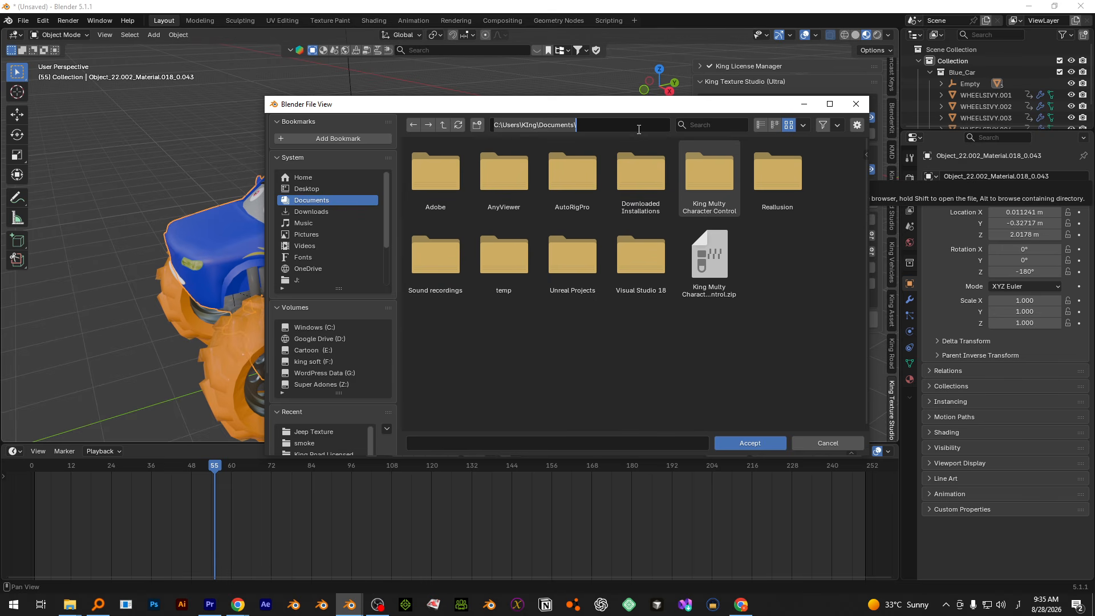
pyautogui.write('G:\\All Texture\\Jeep Texture\\')
pyautogui.press('Return')
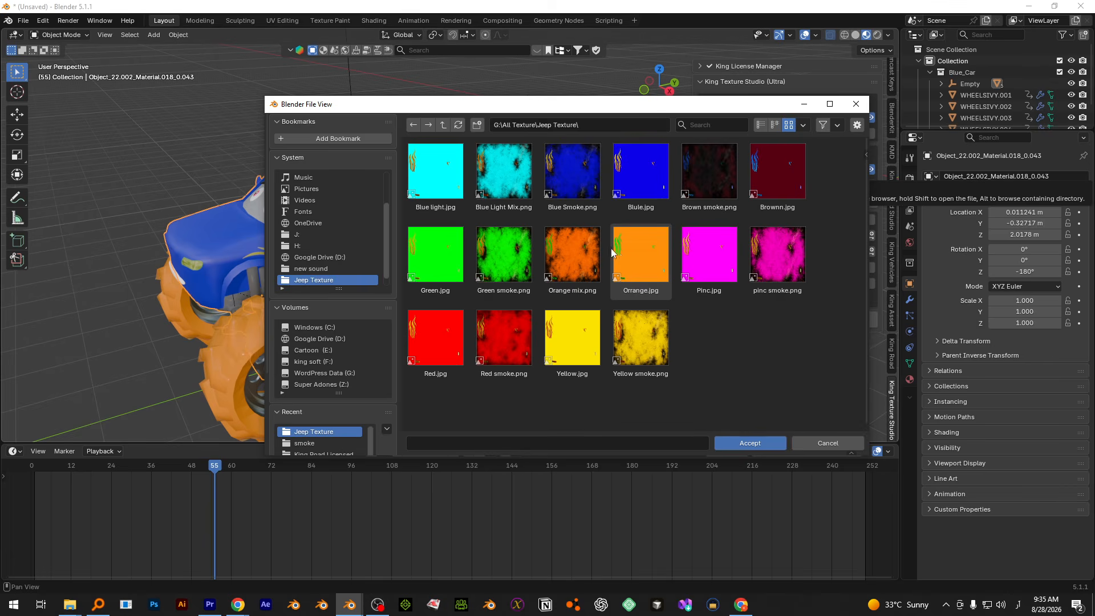
pyautogui.doubleClick(572, 177)
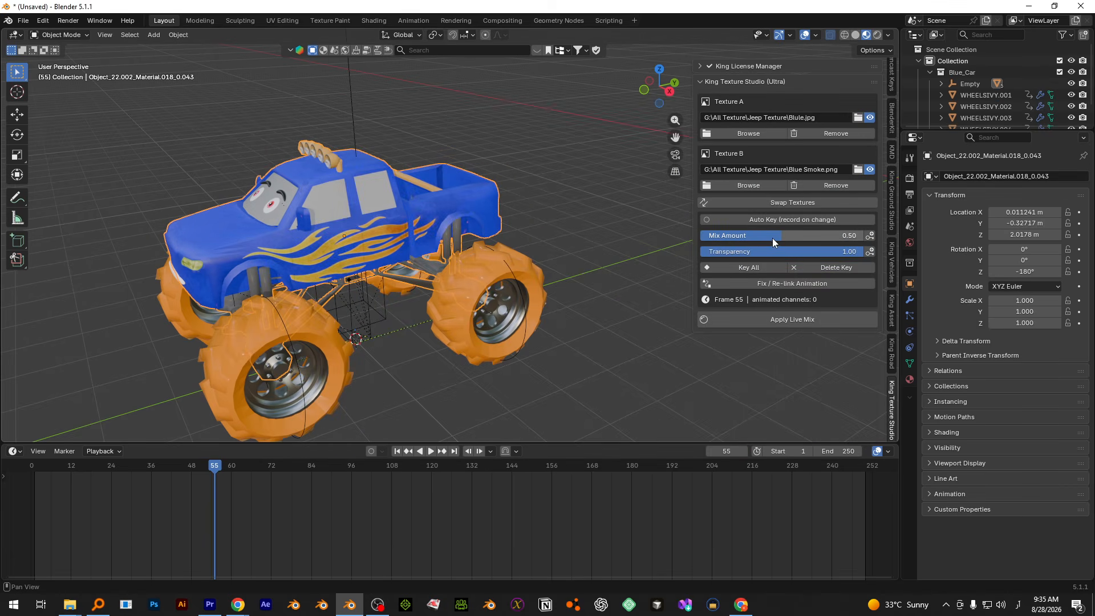
# Step: Set Mix Amount to 0.00, enable Auto Key recording, and keyframe the mix at frame 55
pyautogui.moveTo(772, 238); pyautogui.dragTo(704, 237)
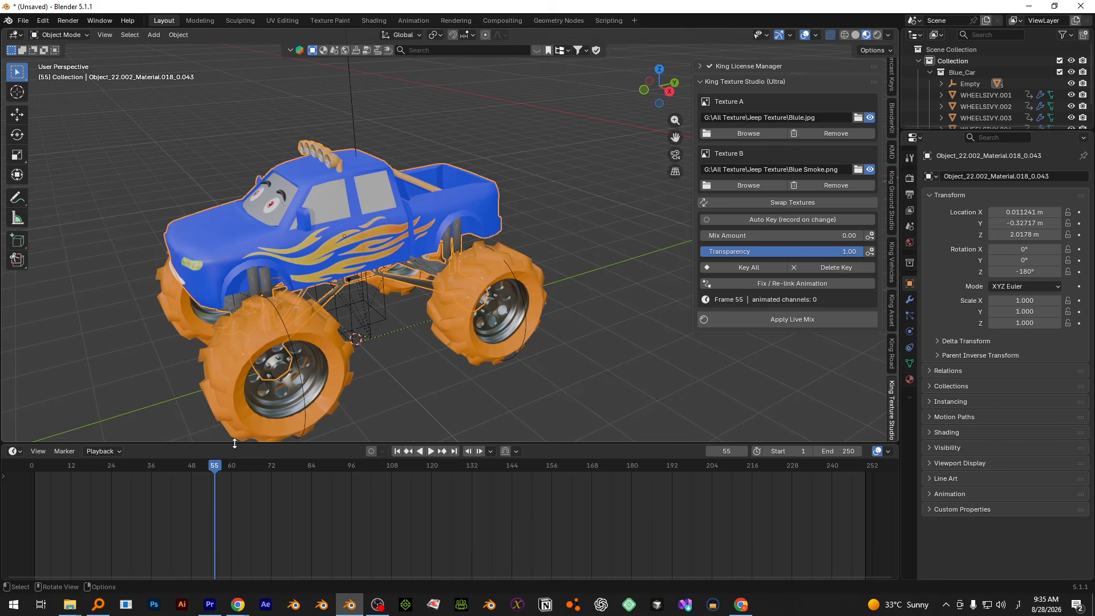
pyautogui.moveTo(218, 468); pyautogui.dragTo(214, 469)
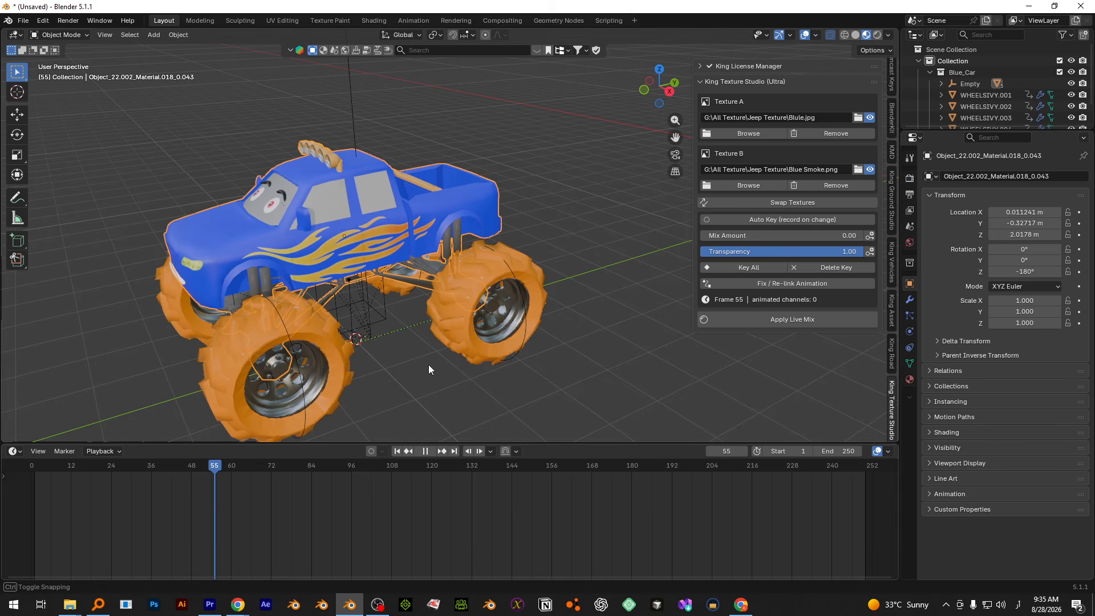
pyautogui.click(756, 221)
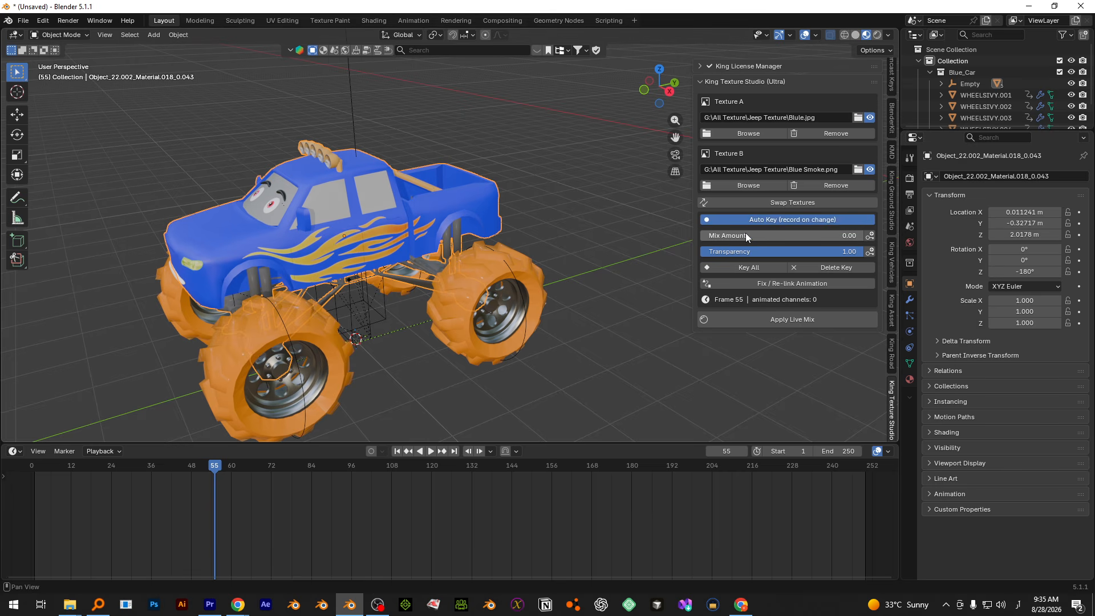
pyautogui.press('i')
# Step: Keyframe Mix Amount at 1.00 on frame 59 and play the texture change from frame 52
pyautogui.moveTo(223, 468)
pyautogui.mouseDown()
pyautogui.moveTo(241, 469)
pyautogui.moveTo(230, 469)
pyautogui.mouseUp()
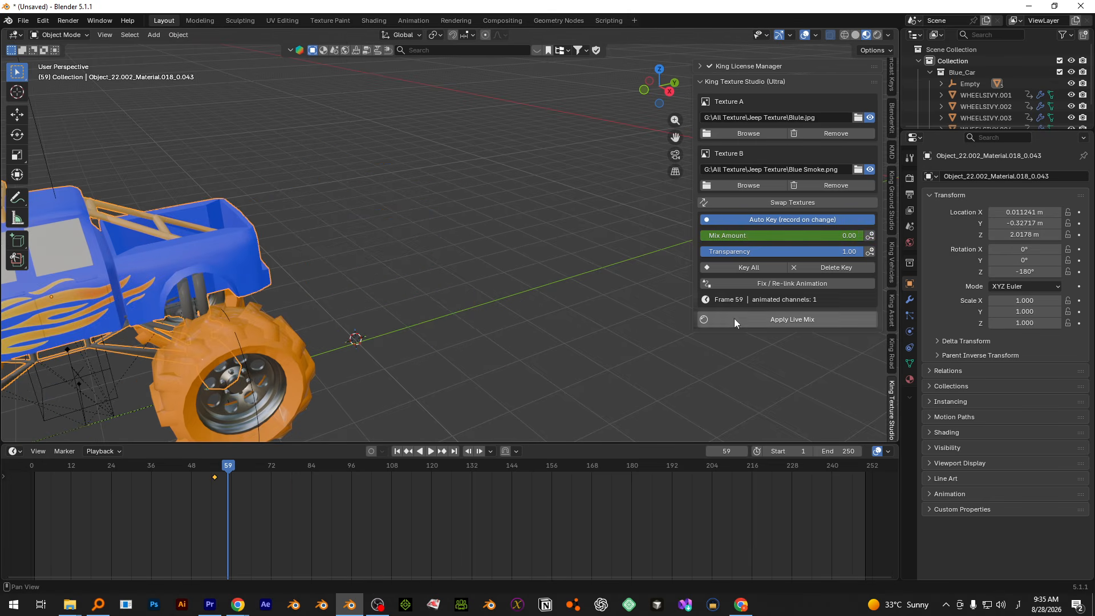
pyautogui.moveTo(734, 235); pyautogui.dragTo(862, 236)
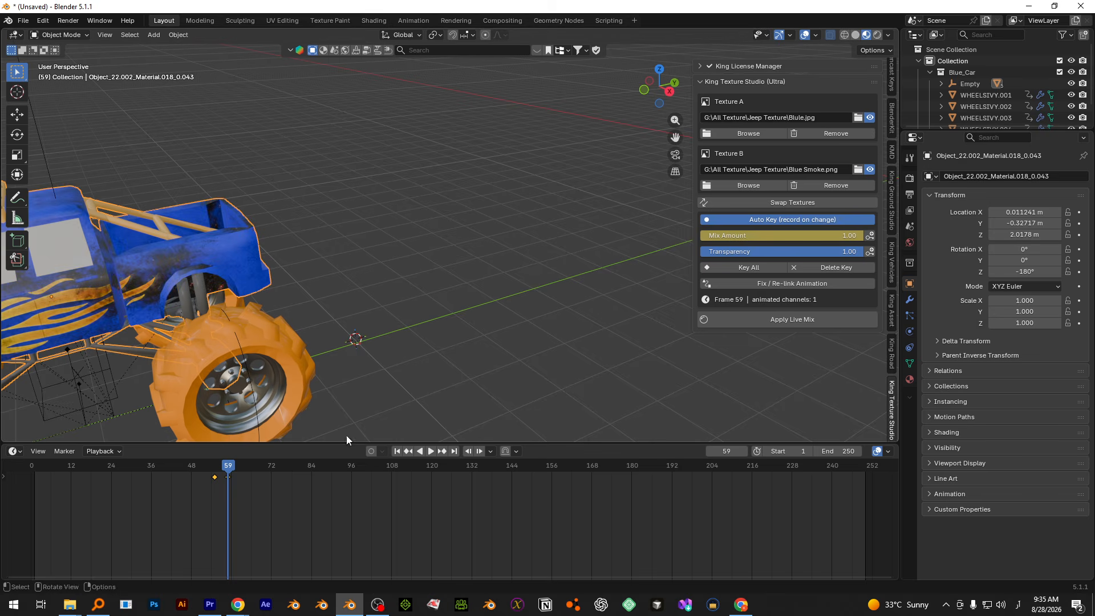
pyautogui.moveTo(228, 464); pyautogui.dragTo(205, 468)
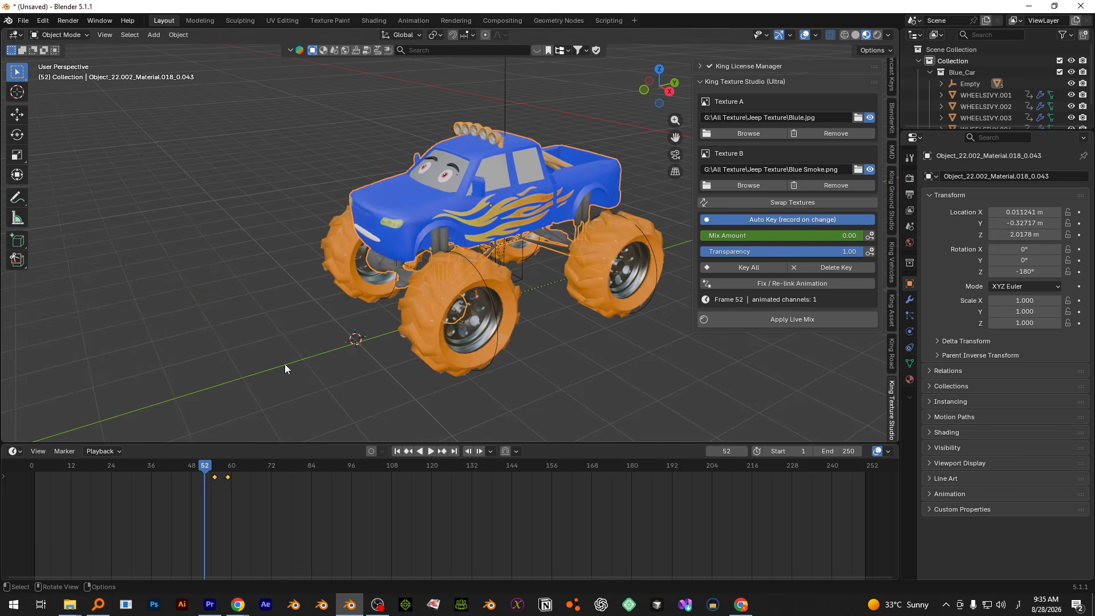
pyautogui.click(431, 451)
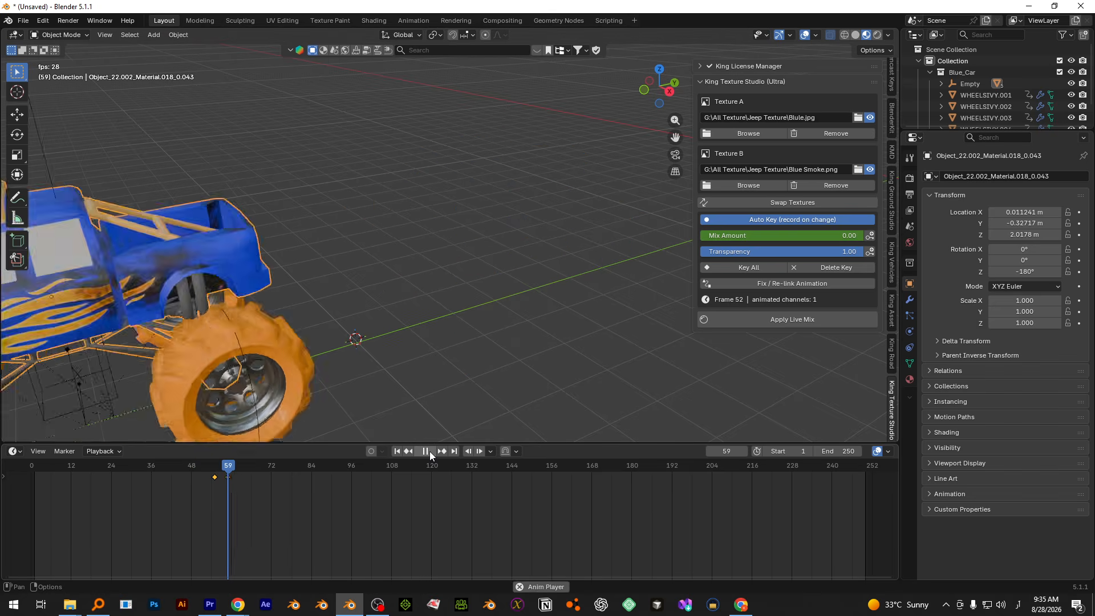
pyautogui.moveTo(255, 467); pyautogui.dragTo(197, 474)
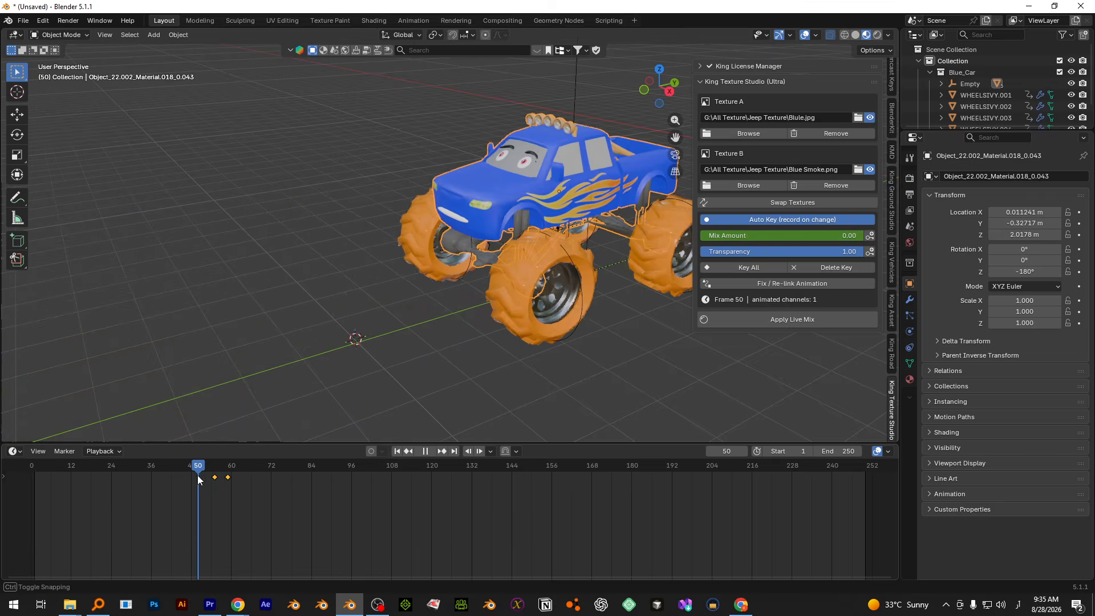
# Step: Replace Texture B with Red.jpg from the Jeep Texture folder at frame 50
pyautogui.keyDown('shift'); pyautogui.moveTo(374, 326); pyautogui.dragTo(328, 297, button='middle'); pyautogui.keyUp('shift')
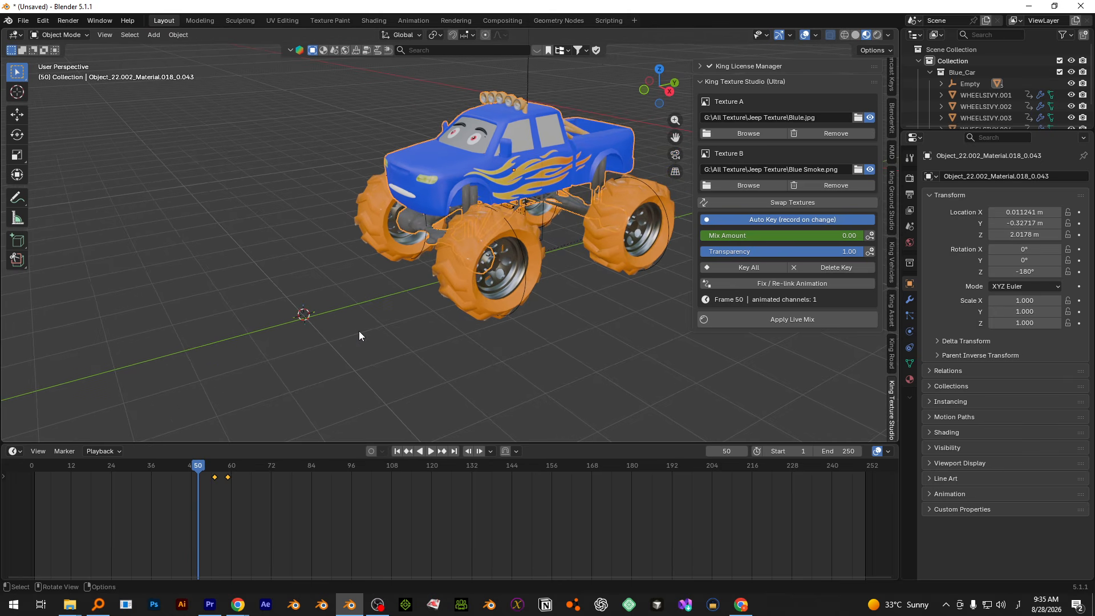
pyautogui.click(858, 118)
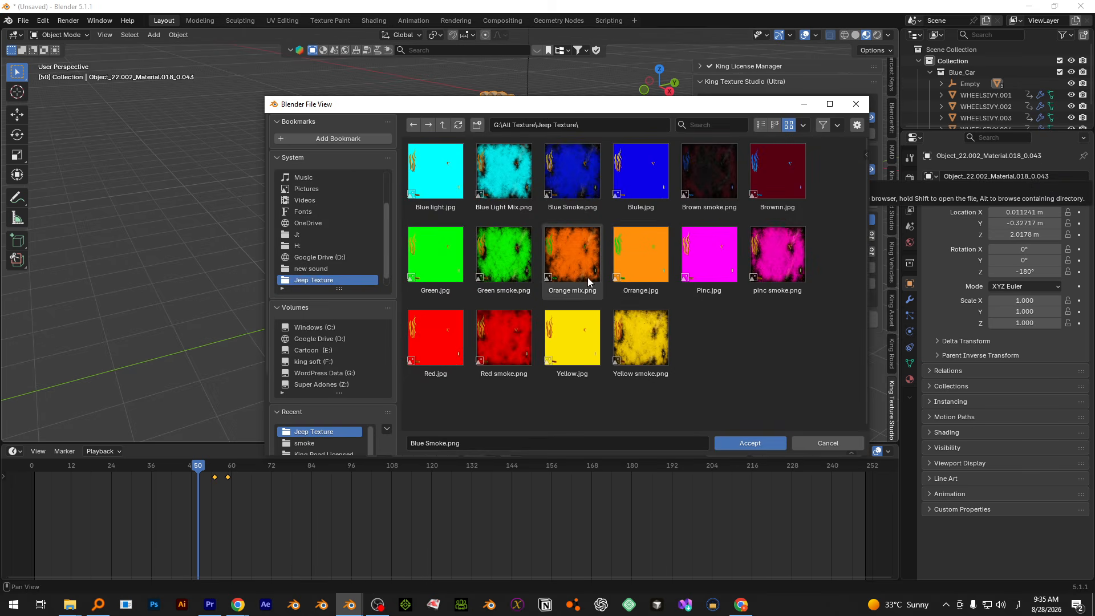
pyautogui.doubleClick(446, 331)
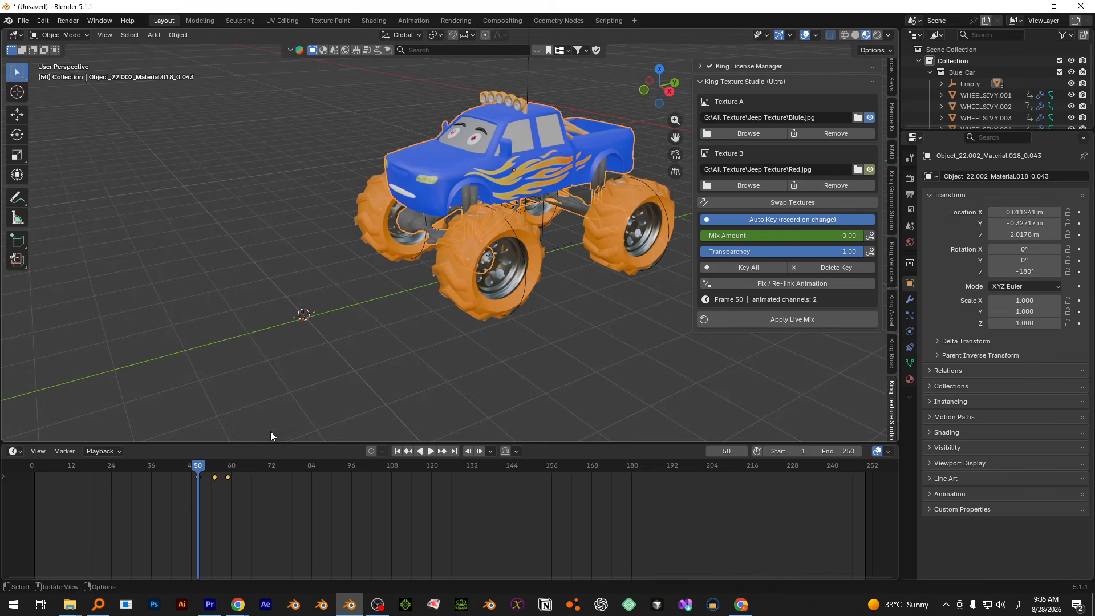
# Step: Delete the truck body's texture keyframes from the timeline
pyautogui.moveTo(199, 466)
pyautogui.mouseDown()
pyautogui.moveTo(234, 472)
pyautogui.moveTo(204, 472)
pyautogui.moveTo(223, 469)
pyautogui.moveTo(200, 463)
pyautogui.moveTo(224, 465)
pyautogui.moveTo(191, 460)
pyautogui.moveTo(206, 454)
pyautogui.mouseUp()
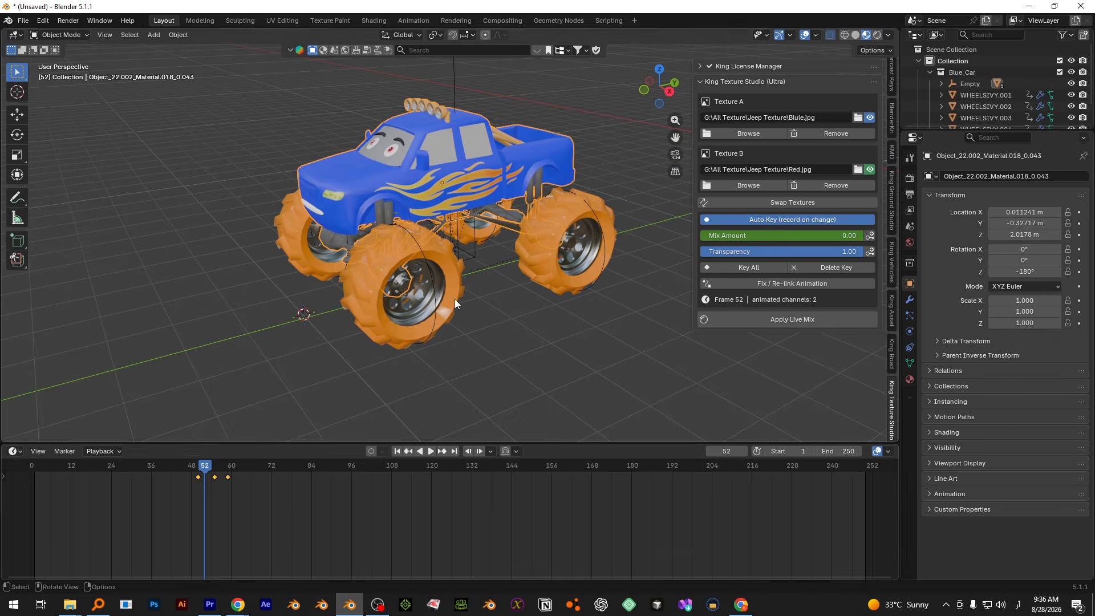
pyautogui.press('x')
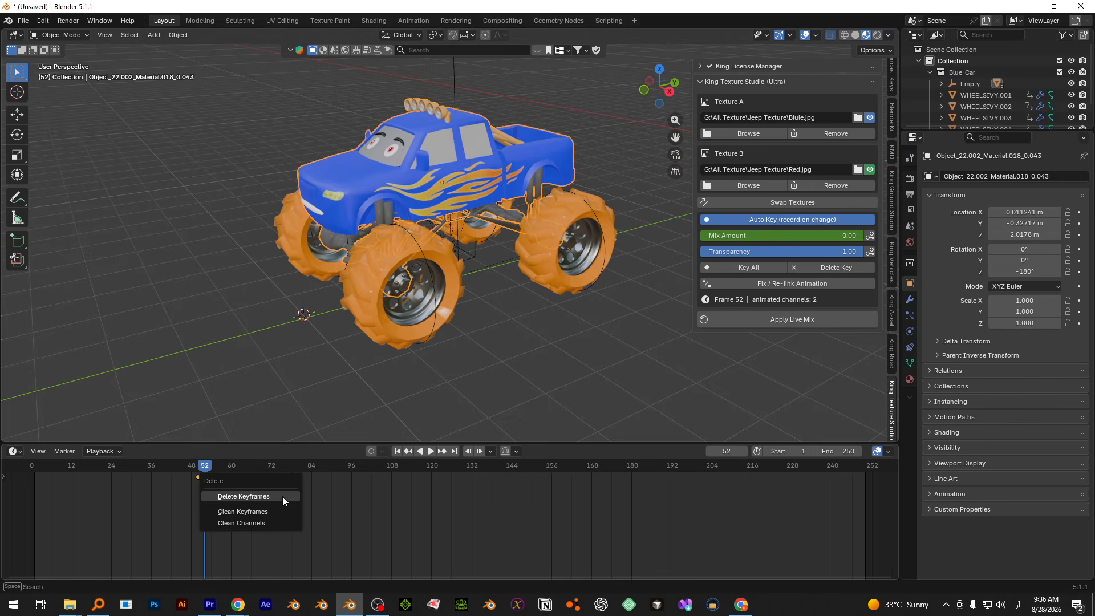
pyautogui.click(282, 497)
# Step: Select the Empty above the truck and scrub from frame 50 to 71 to examine the truck's path
pyautogui.moveTo(214, 469)
pyautogui.mouseDown()
pyautogui.moveTo(224, 466)
pyautogui.moveTo(198, 466)
pyautogui.mouseUp()
pyautogui.scroll(-4, 560, 234)
pyautogui.click(488, 133)
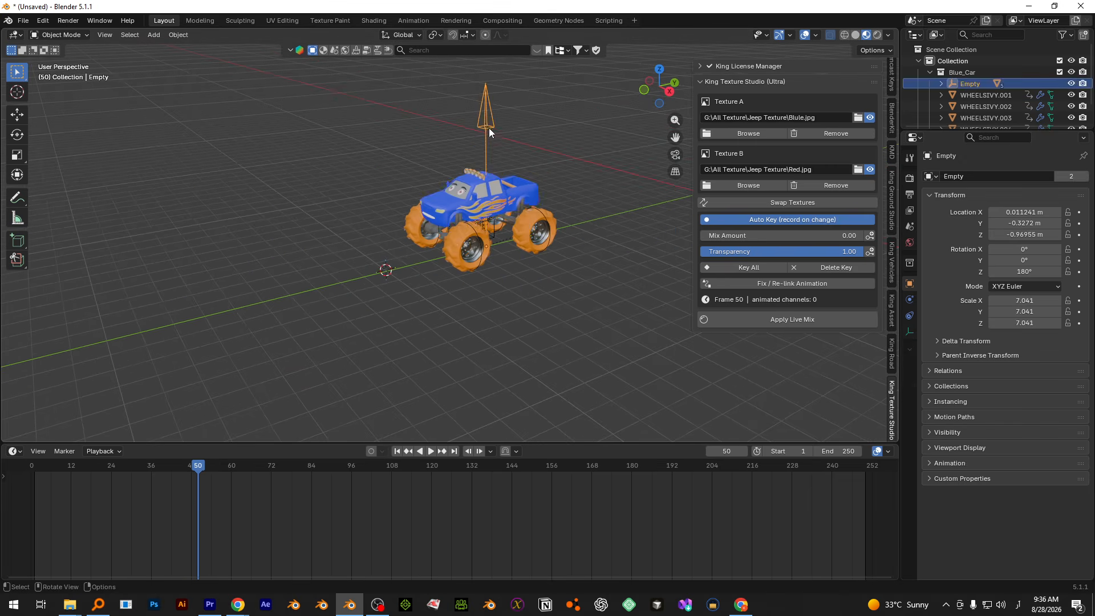
pyautogui.moveTo(200, 468); pyautogui.dragTo(266, 471)
pyautogui.scroll(-3, 371, 317)
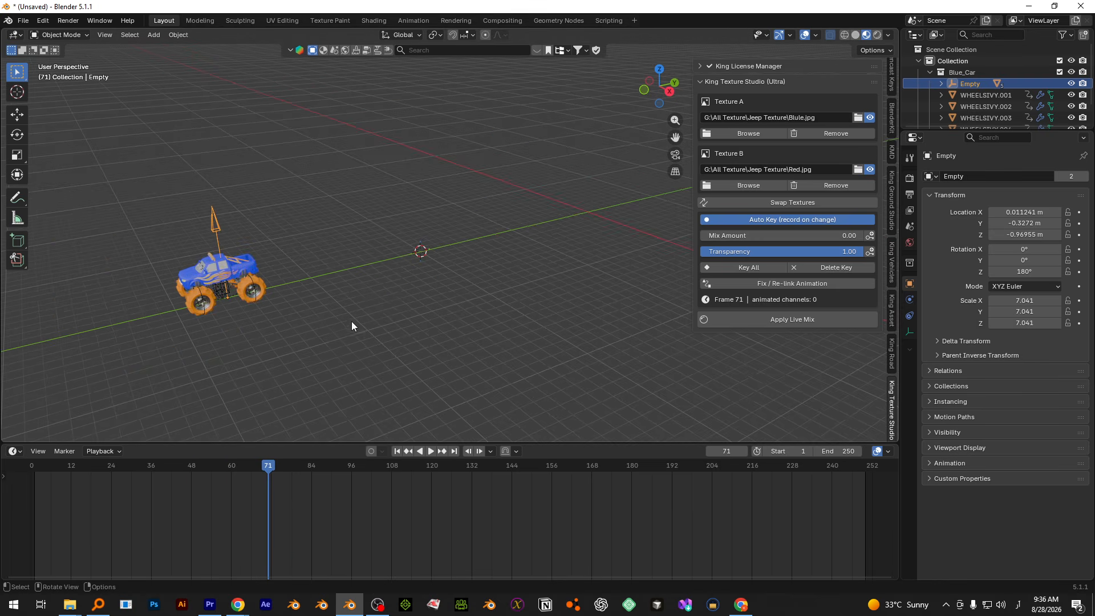
pyautogui.keyDown('shift'); pyautogui.moveTo(257, 322); pyautogui.dragTo(394, 309, button='middle'); pyautogui.keyUp('shift')
# Step: At frame 56, add a cube mesh at the truck and scale it uniformly to about 2.0
pyautogui.moveTo(268, 467); pyautogui.dragTo(218, 465)
pyautogui.scroll(4, 480, 248)
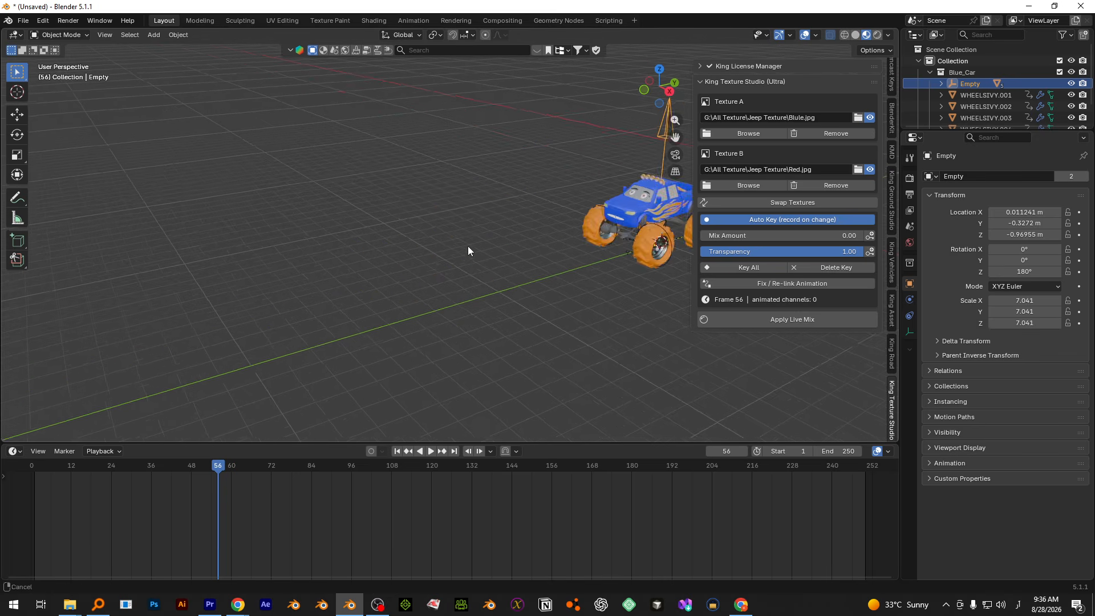
pyautogui.keyDown('shift'); pyautogui.moveTo(468, 245); pyautogui.dragTo(318, 261, button='middle'); pyautogui.keyUp('shift')
pyautogui.hotkey('shift', 'a')
pyautogui.moveTo(317, 261)
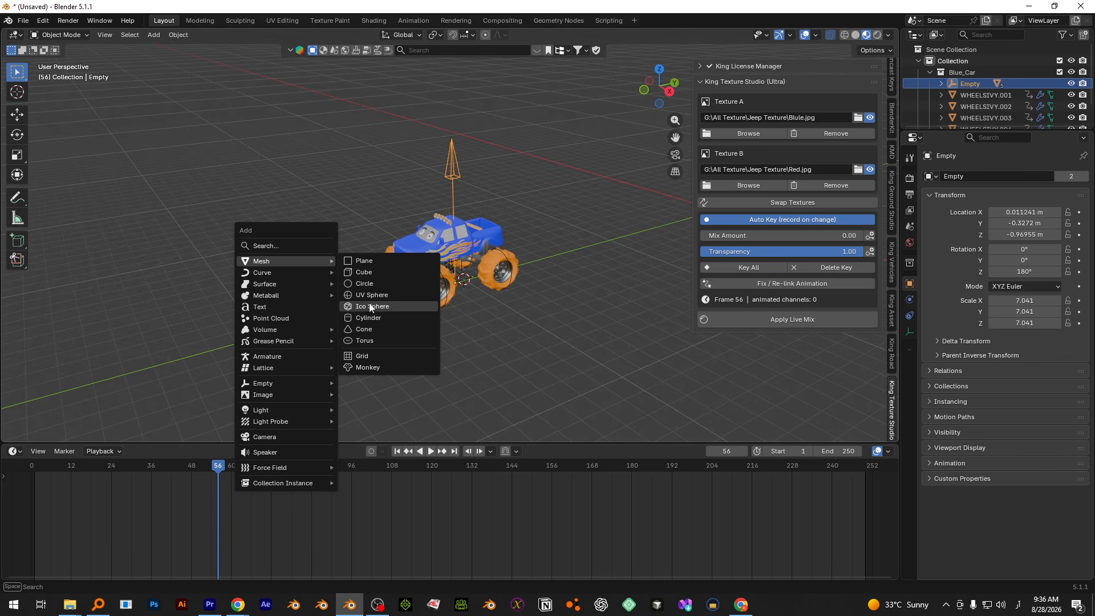
pyautogui.click(370, 272)
pyautogui.press('s')
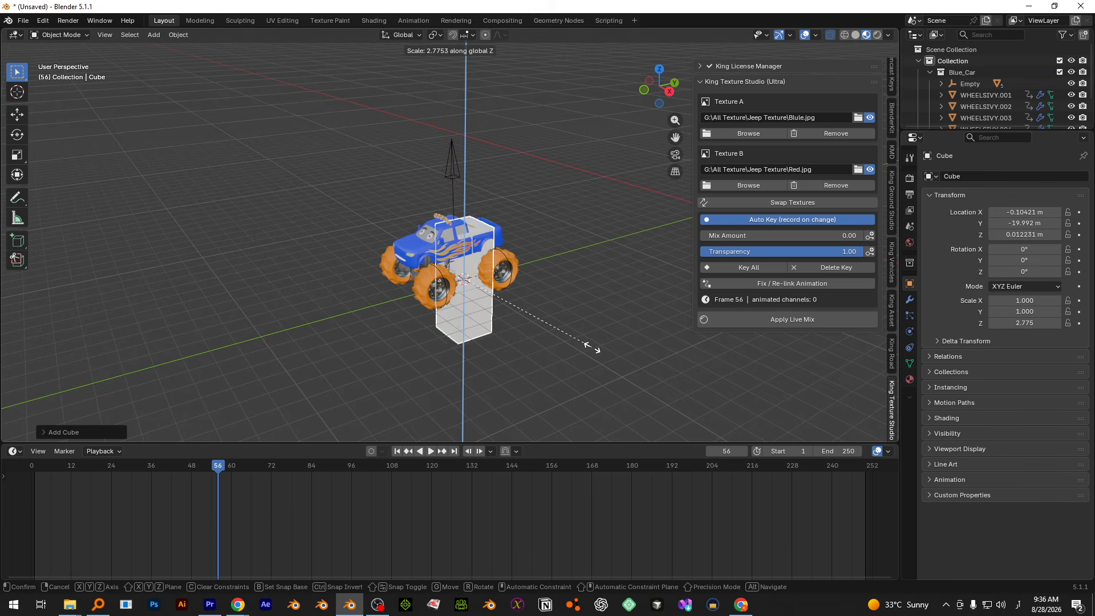
pyautogui.click(680, 345)
# Step: In the right side view, move the cube over the truck to about Y -21.12 m and Z 2.00 m
pyautogui.press('KP_3')
pyautogui.press('g')
pyautogui.press('z')
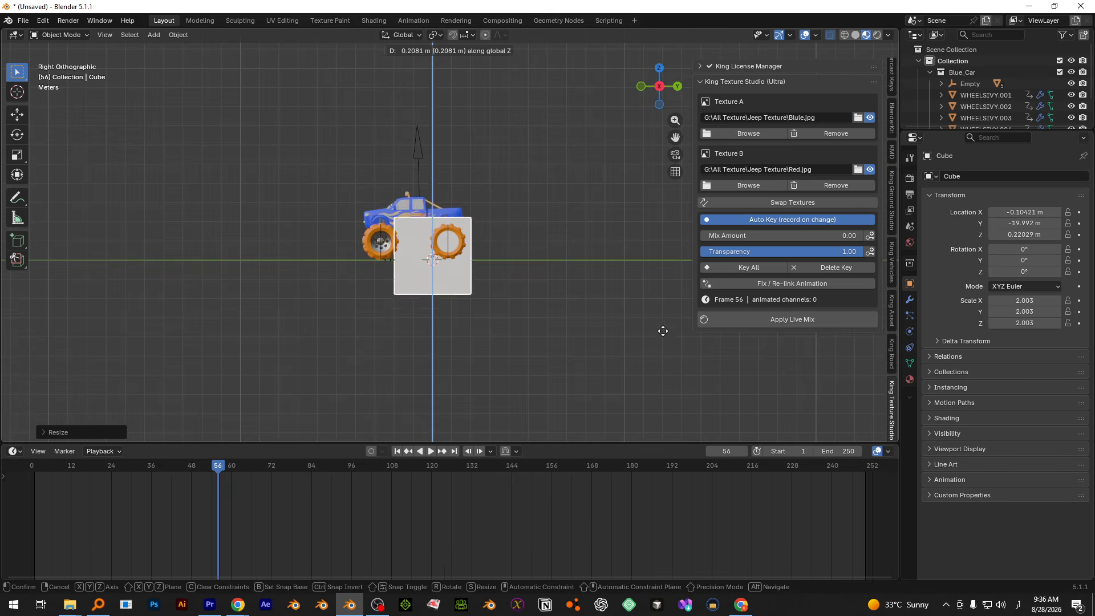
pyautogui.click(637, 309)
pyautogui.press('g')
pyautogui.click(614, 306)
# Step: Scale the cube up to about 2.85 and raise it to about Z 2.81 m so it encloses the truck
pyautogui.press('s')
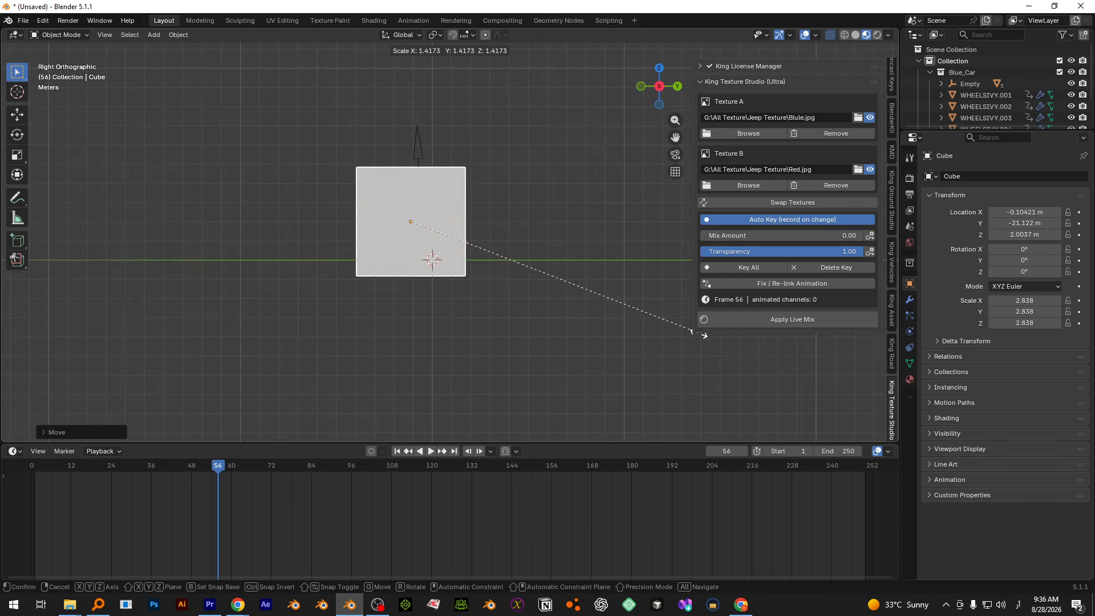
pyautogui.click(700, 333)
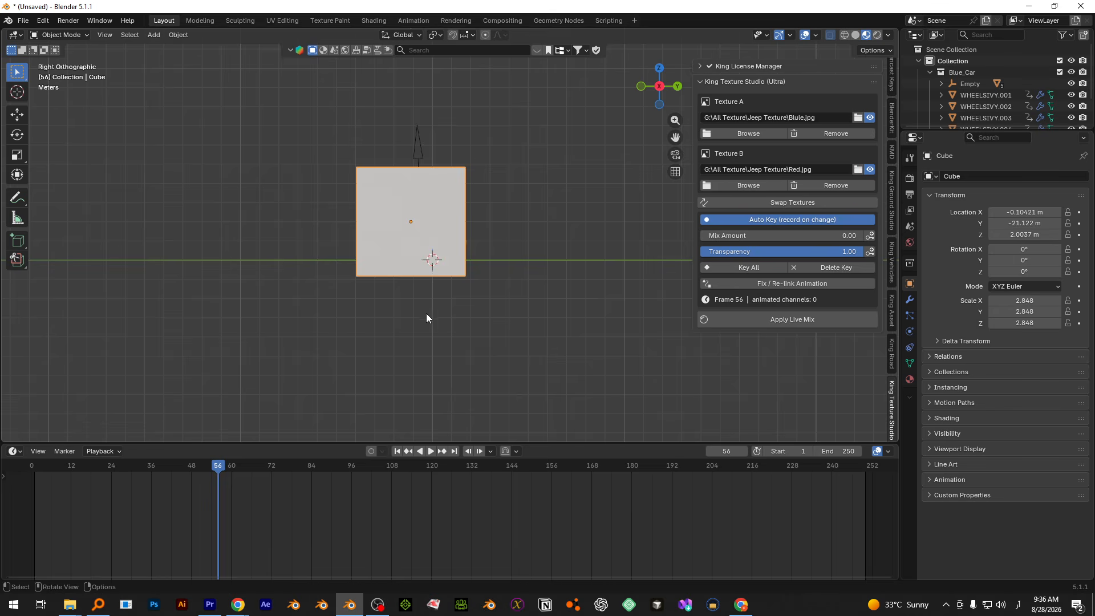
pyautogui.press('g')
pyautogui.press('z')
pyautogui.click(453, 308)
pyautogui.moveTo(453, 308); pyautogui.dragTo(483, 336, button='middle')
# Step: Bevel the edges of the cube's top face to round them, and return to Object Mode
pyautogui.press('Tab')
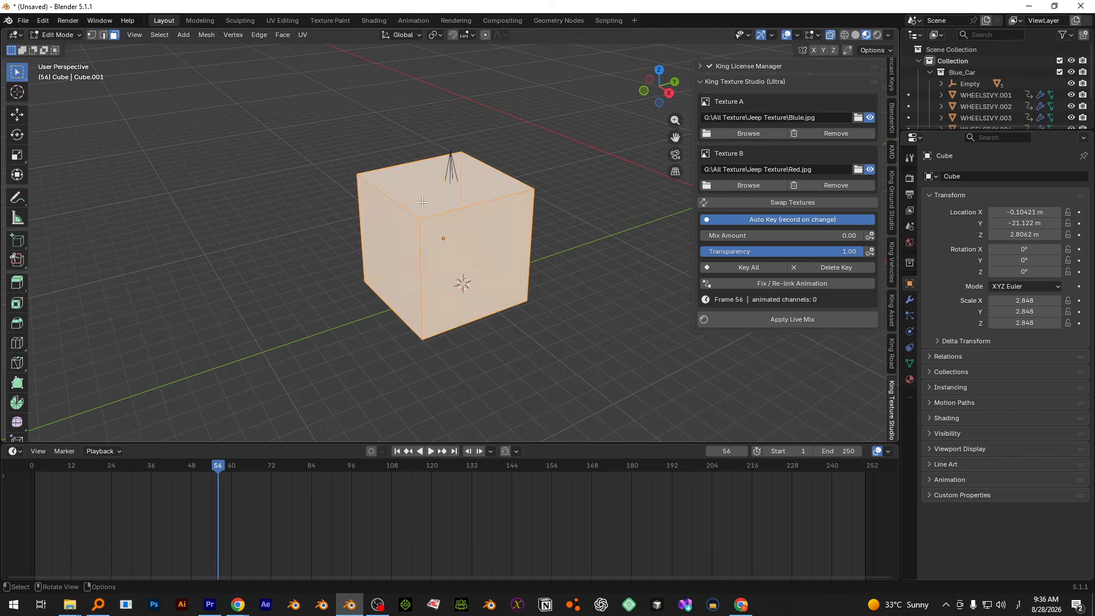
pyautogui.hotkey('alt', 'a')
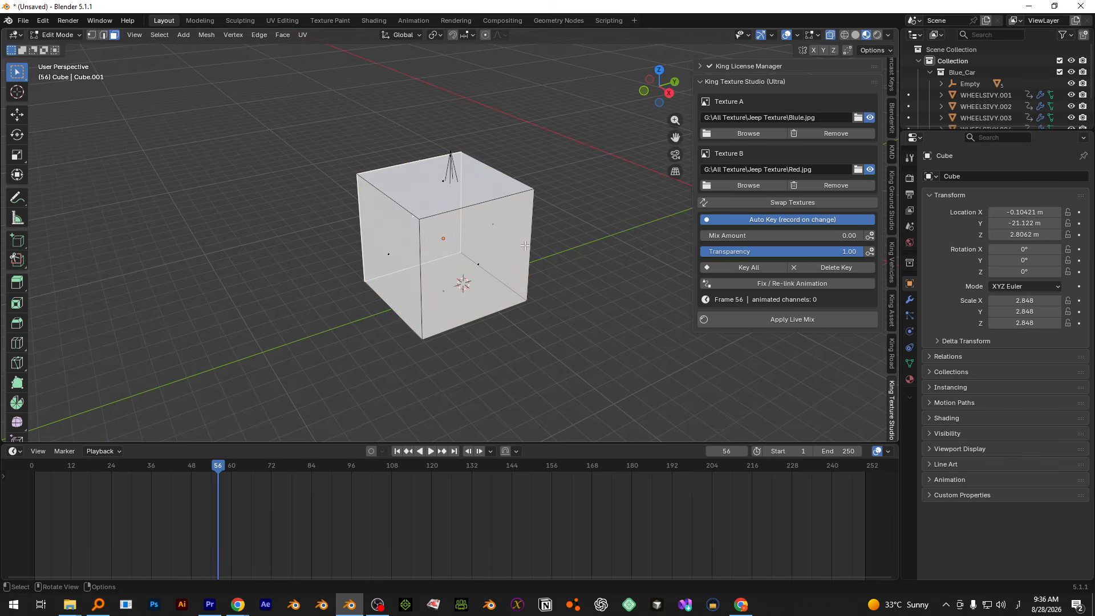
pyautogui.click(420, 181)
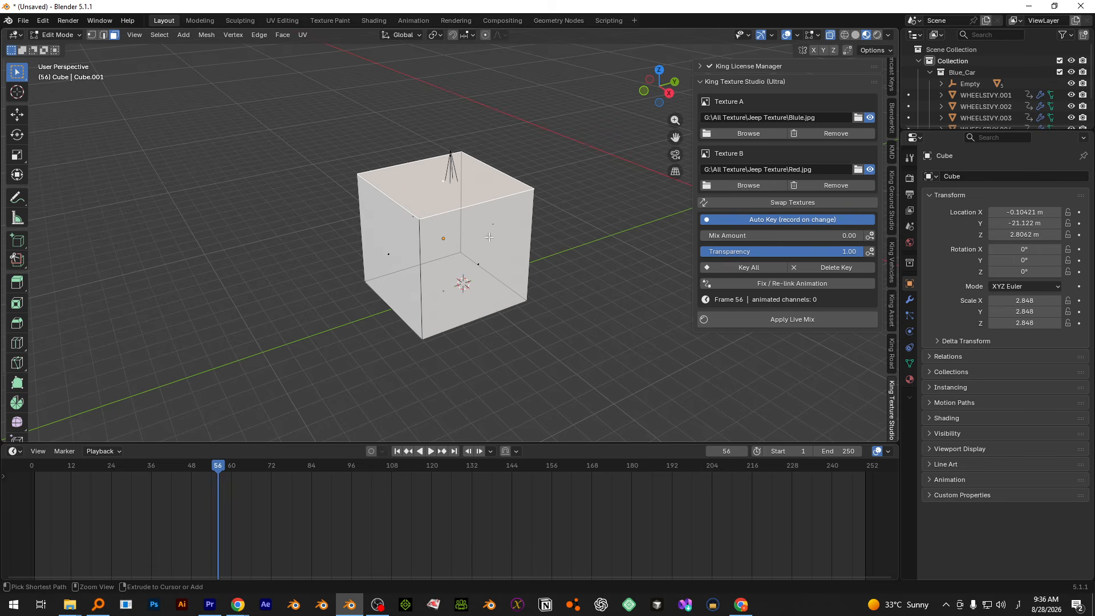
pyautogui.hotkey('ctrl', 'b')
pyautogui.click(494, 251)
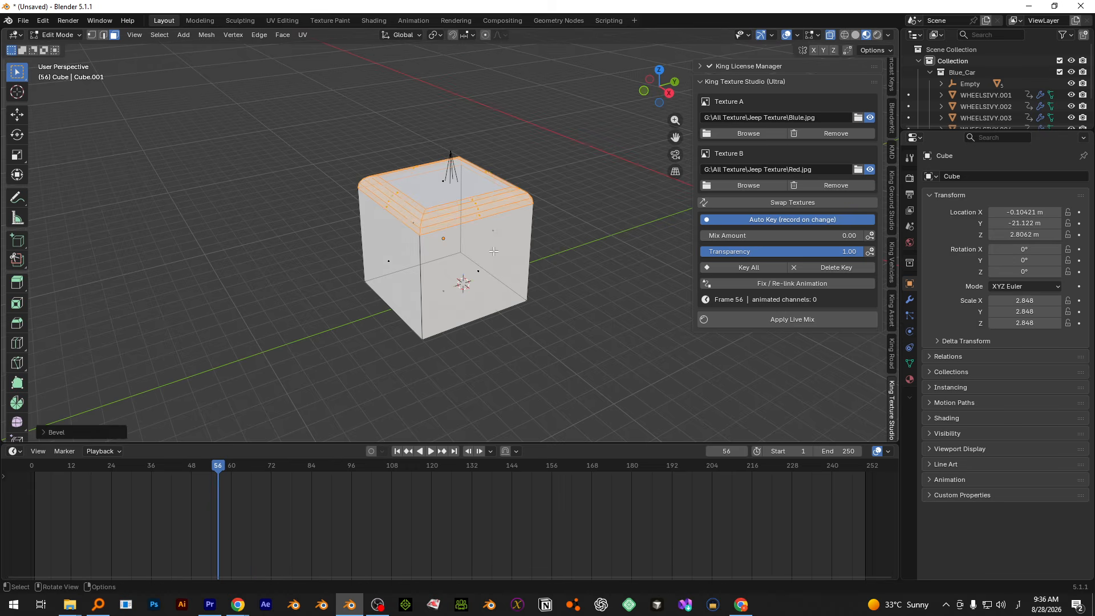
pyautogui.press('Tab')
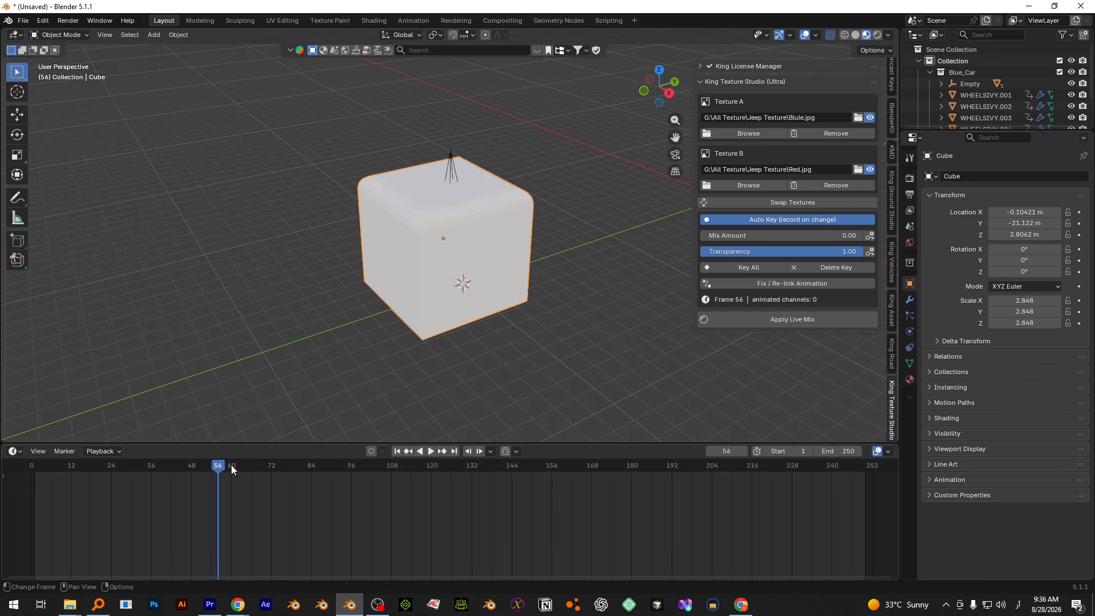
# Step: Scrub the truck into the cube at frame 56, hide the cube, and select the truck body
pyautogui.moveTo(199, 467); pyautogui.dragTo(218, 464)
pyautogui.press('h')
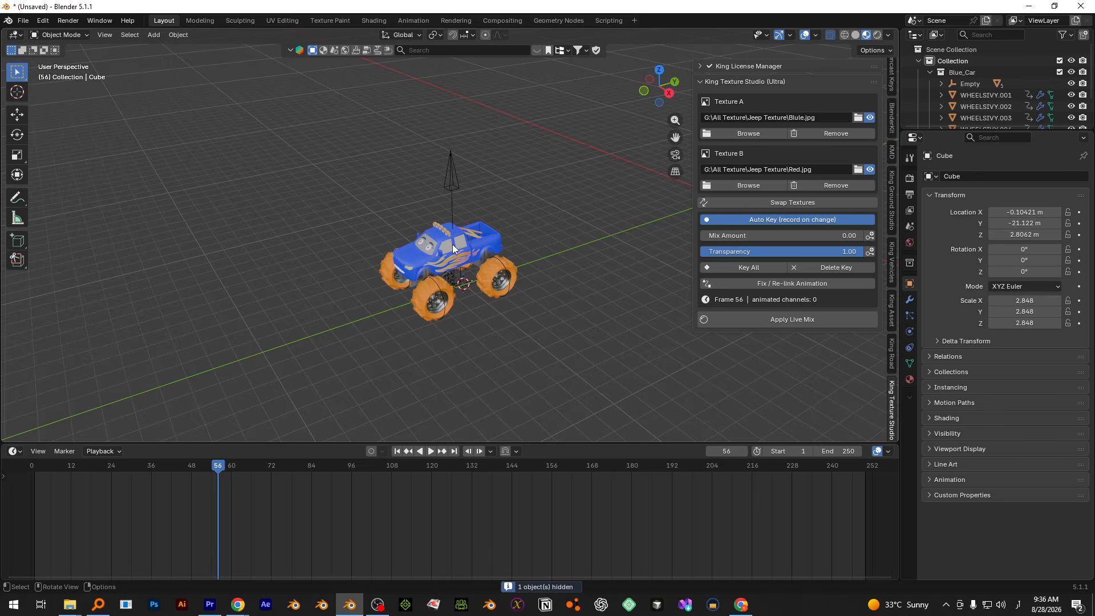
pyautogui.click(496, 249)
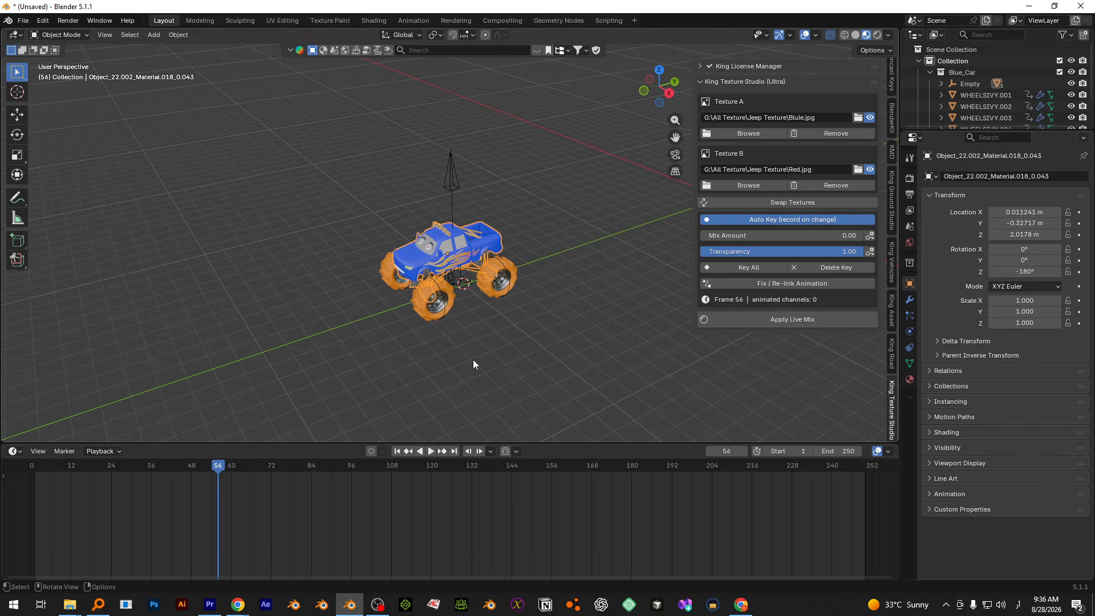
# Step: Keyframe the truck body's Mix Amount at 0.00 on frame 55 and at 1.00 on frame 57
pyautogui.press('Left')
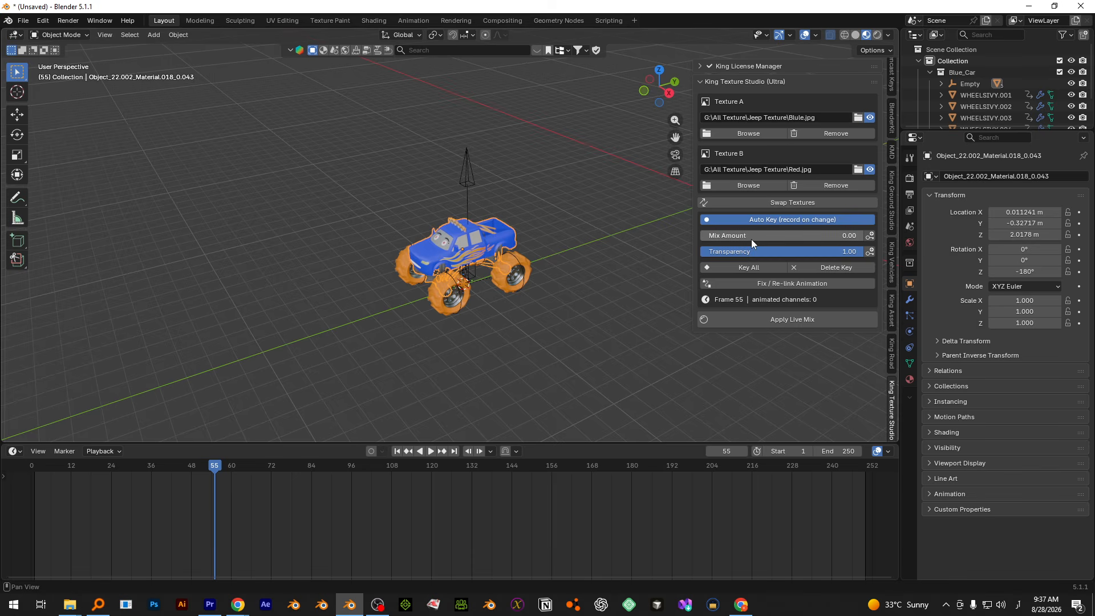
pyautogui.press('i')
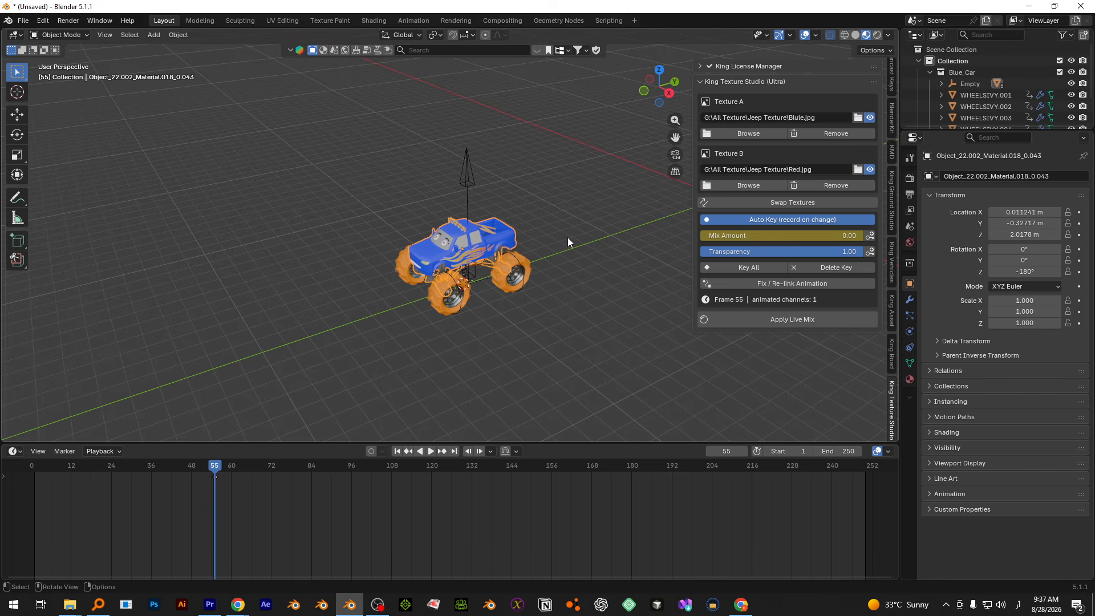
pyautogui.press('Right')
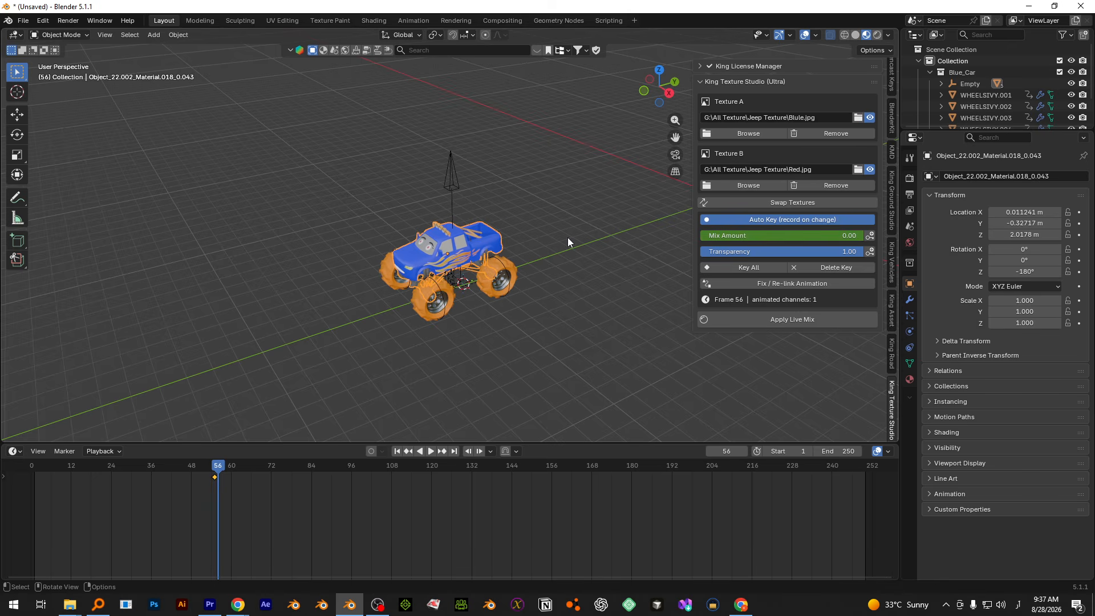
pyautogui.press('Right')
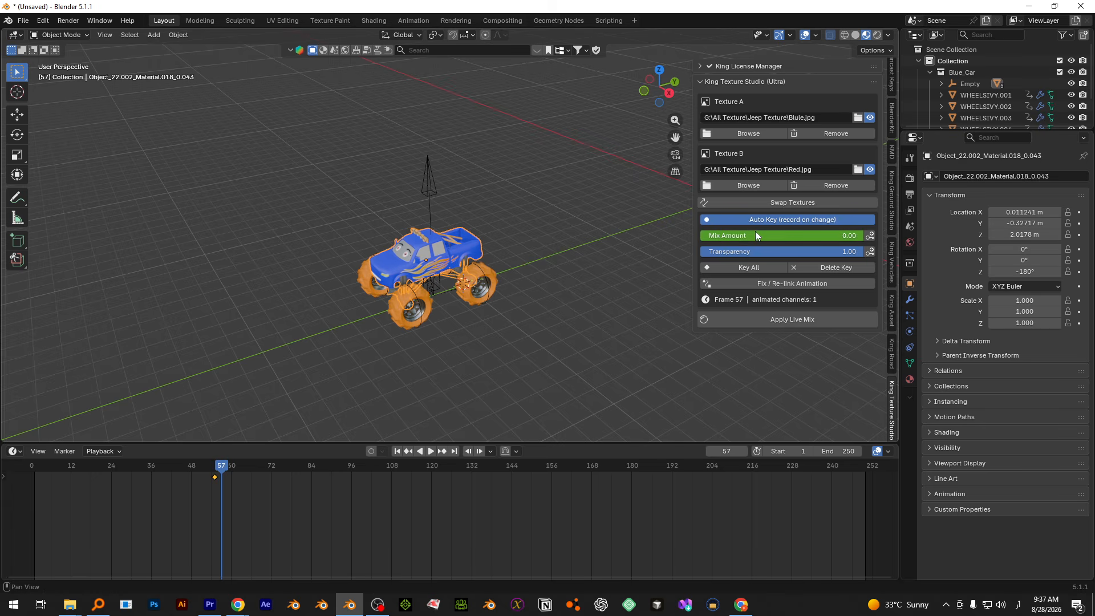
pyautogui.moveTo(745, 234); pyautogui.dragTo(867, 234)
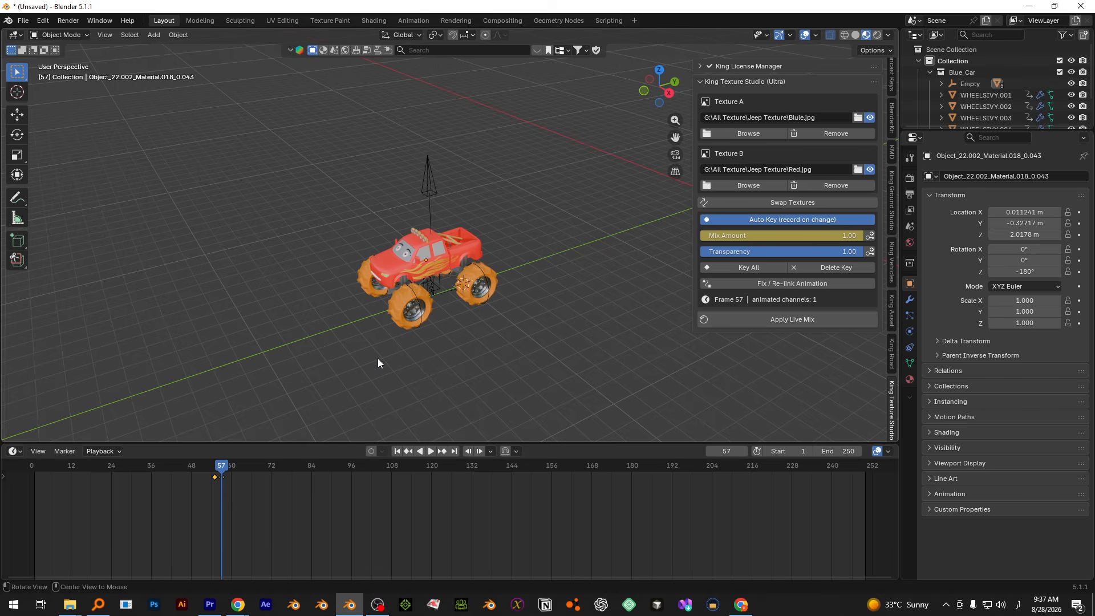
# Step: Unhide the cube, go to frame 51 and keyframe the truck body's Transparency at 1.00
pyautogui.hotkey('alt', 'h')
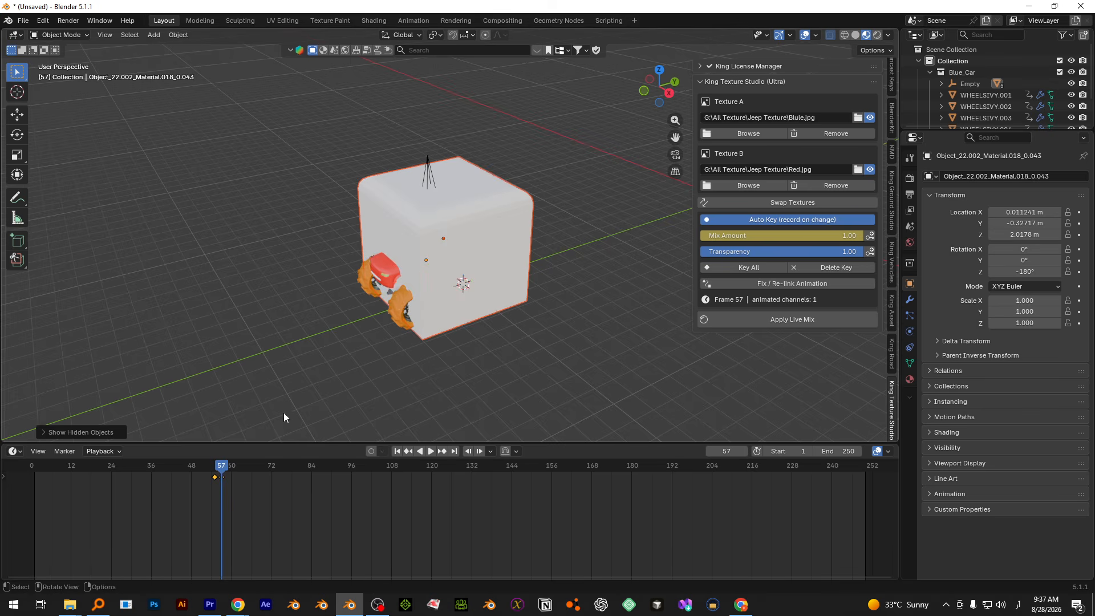
pyautogui.moveTo(221, 465); pyautogui.dragTo(201, 403)
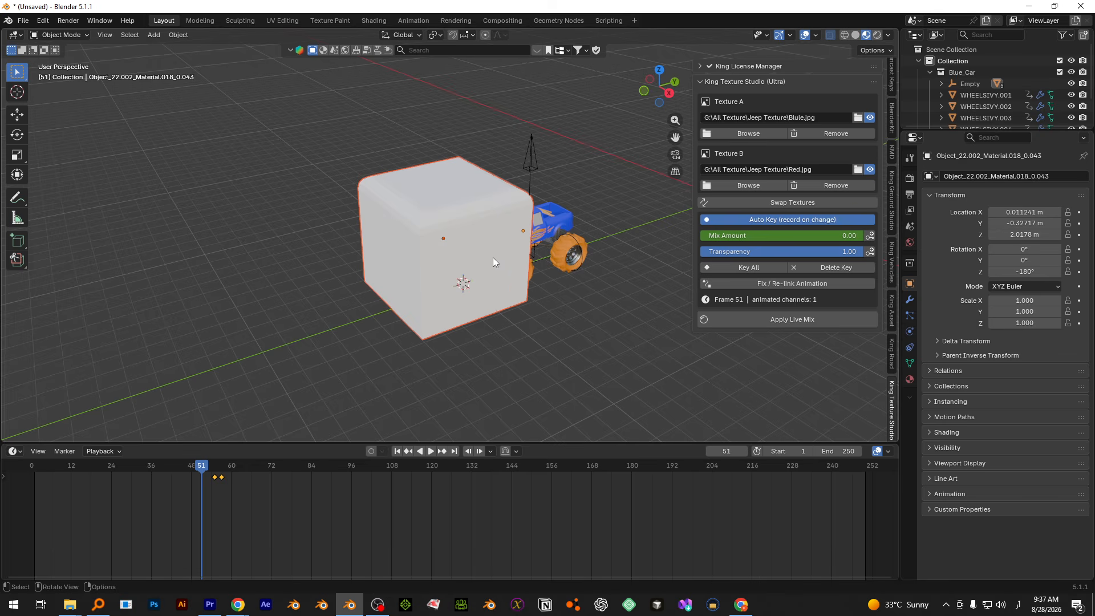
pyautogui.click(540, 230)
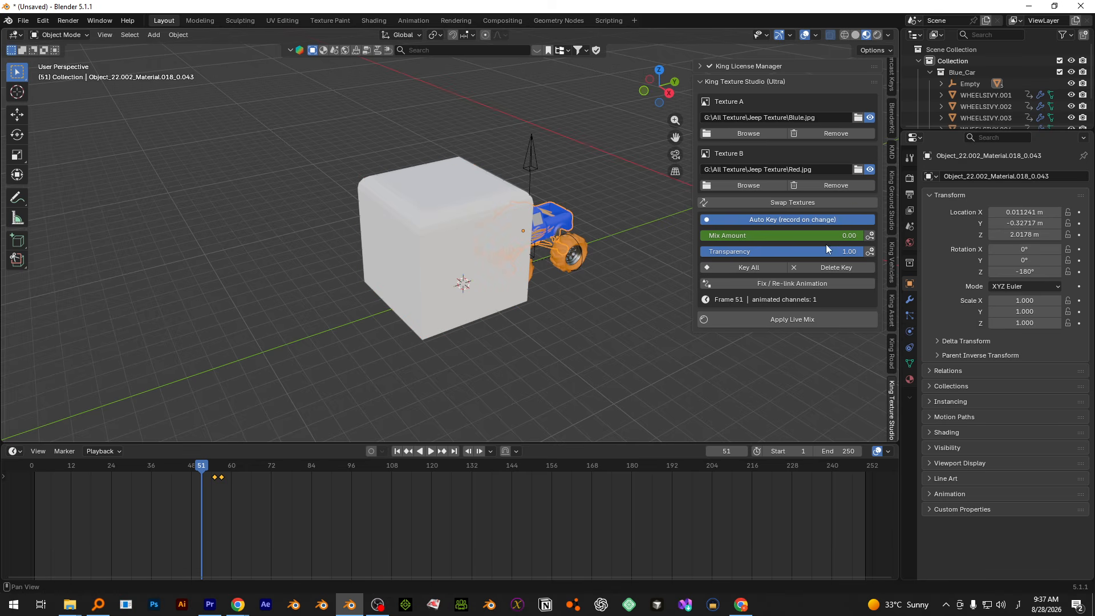
pyautogui.moveTo(826, 244); pyautogui.dragTo(854, 247)
pyautogui.click(584, 303)
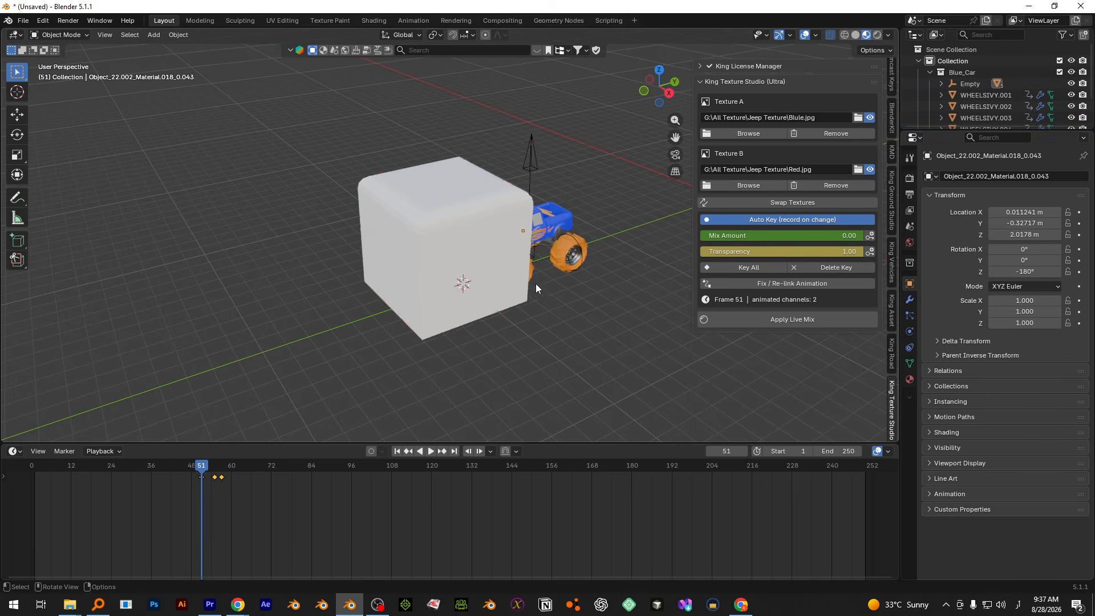
# Step: Scrub the truck through the cube to frame 64 and set Texture B to Yellow.jpg there
pyautogui.scroll(2, 533, 279)
pyautogui.moveTo(518, 254); pyautogui.dragTo(451, 320, button='middle')
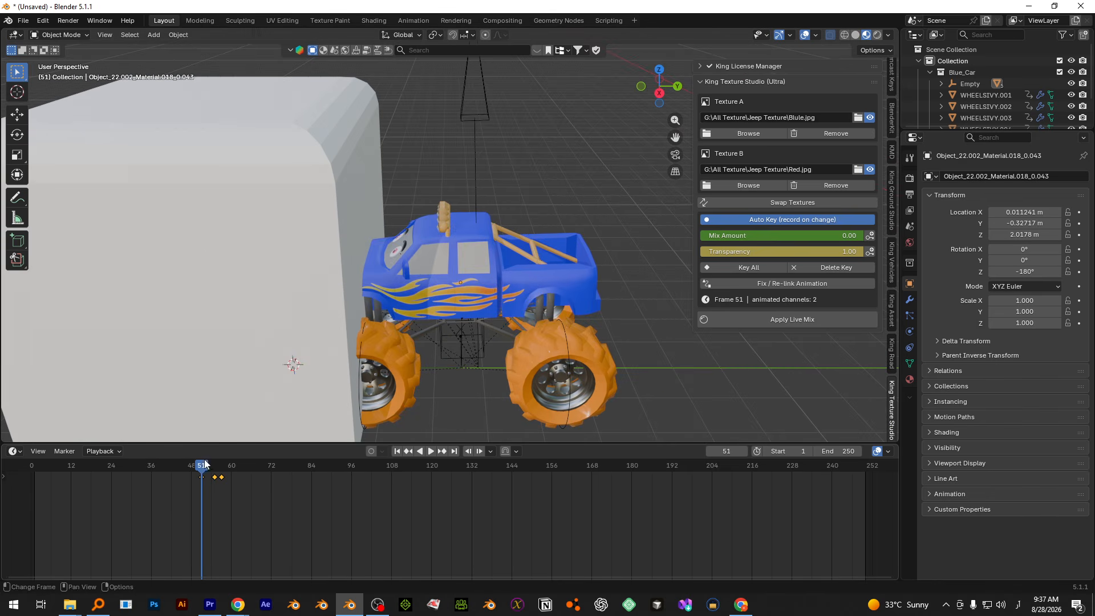
pyautogui.moveTo(202, 466); pyautogui.dragTo(245, 467)
pyautogui.scroll(-3, 345, 294)
pyautogui.moveTo(345, 294); pyautogui.dragTo(373, 371, button='middle')
pyautogui.moveTo(245, 466)
pyautogui.mouseDown()
pyautogui.moveTo(179, 467)
pyautogui.moveTo(246, 467)
pyautogui.mouseUp()
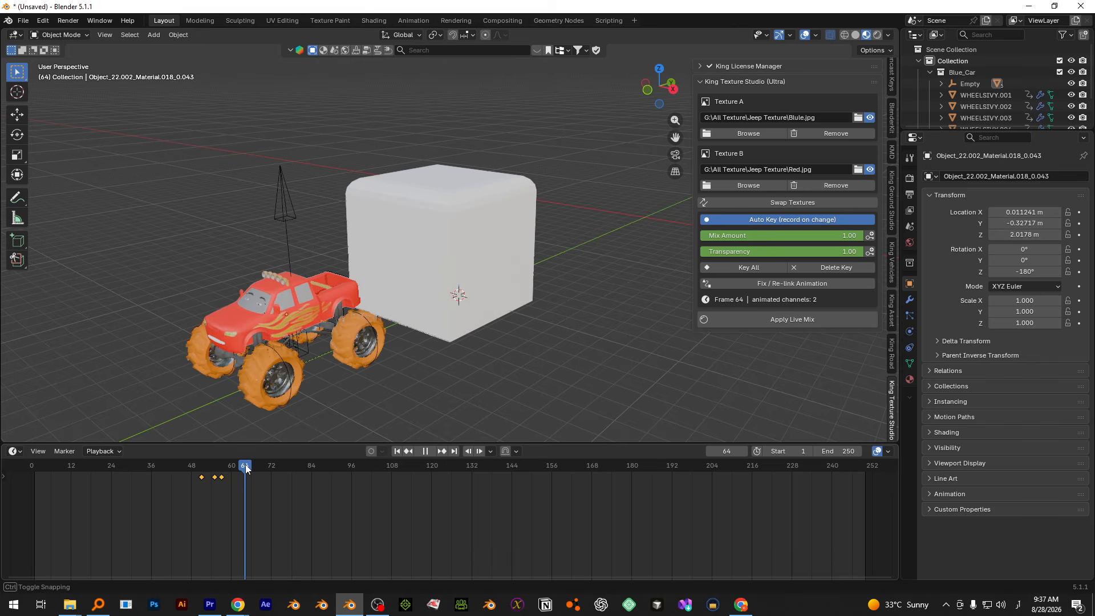
pyautogui.click(858, 169)
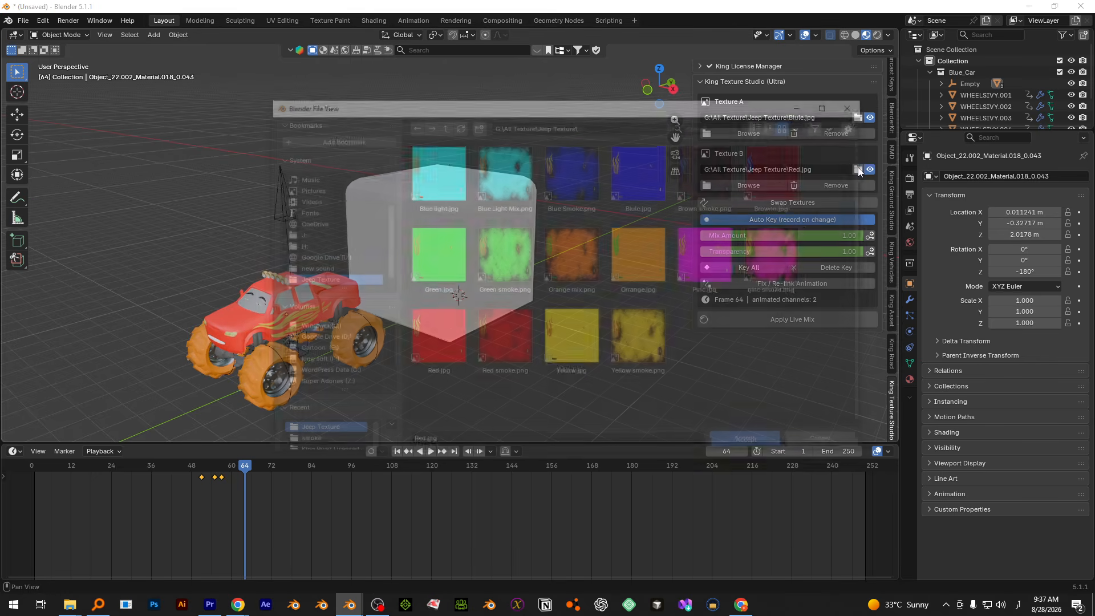
pyautogui.doubleClick(580, 330)
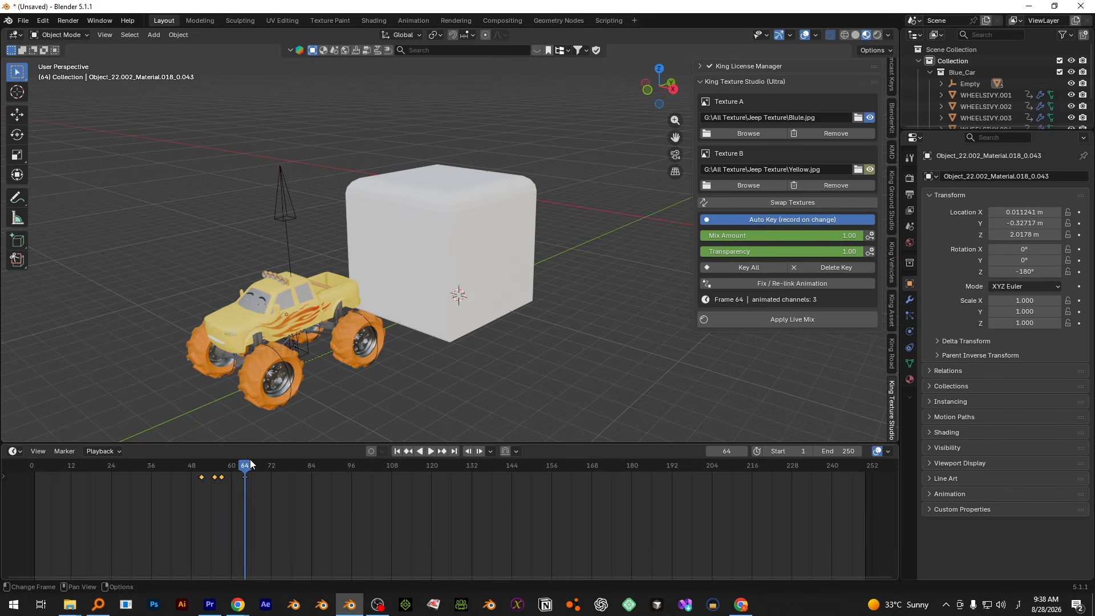
# Step: Scrub back through the cube pass, stop at frame 60 and set Texture B to Orrange.jpg
pyautogui.moveTo(248, 465); pyautogui.dragTo(187, 477)
pyautogui.moveTo(170, 473); pyautogui.dragTo(234, 463)
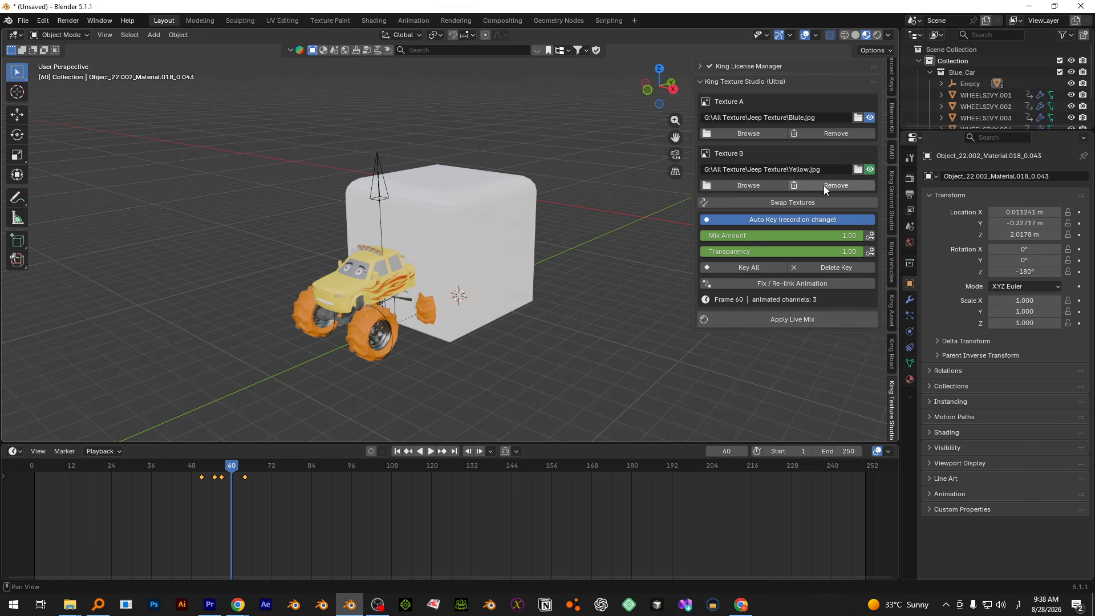
pyautogui.click(858, 170)
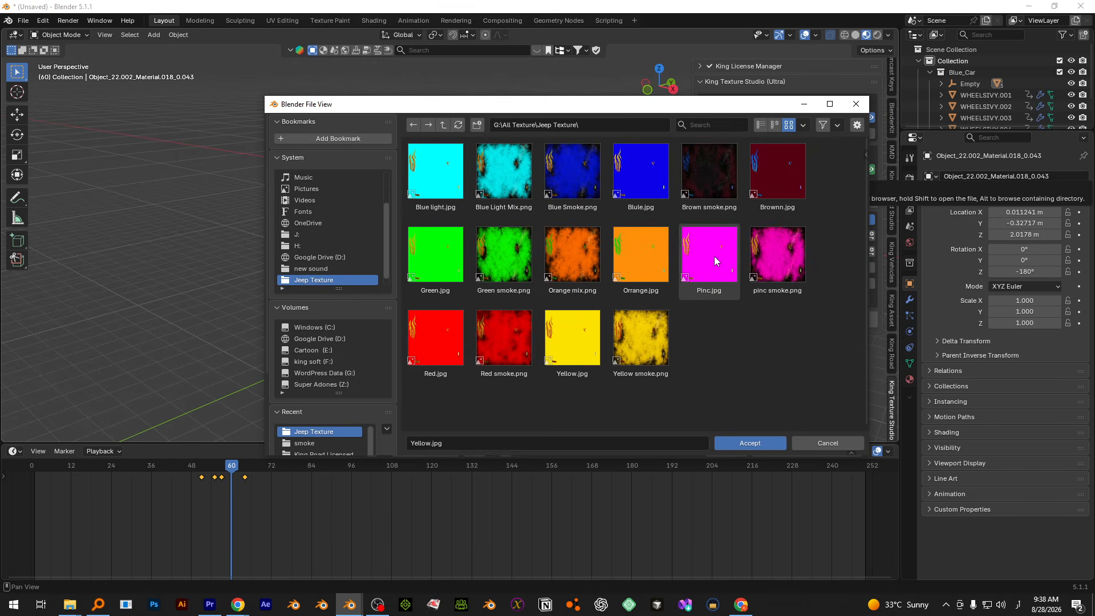
pyautogui.doubleClick(652, 246)
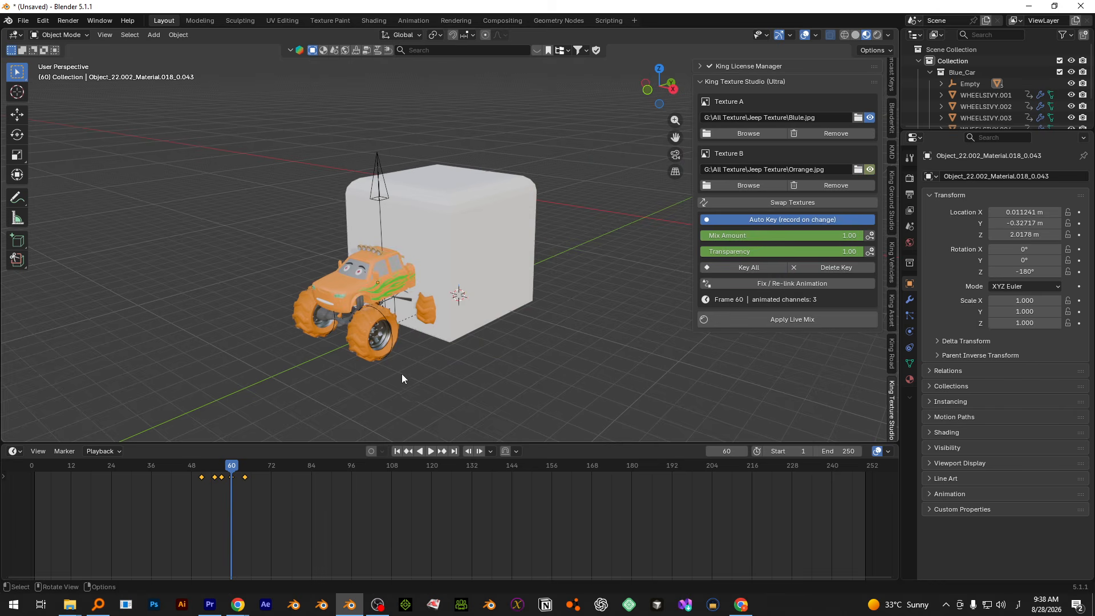
# Step: Go to frame 46, before the truck enters the cube, and set Texture A to Green.jpg
pyautogui.moveTo(197, 467)
pyautogui.mouseDown()
pyautogui.moveTo(170, 468)
pyautogui.moveTo(236, 464)
pyautogui.moveTo(184, 468)
pyautogui.mouseUp()
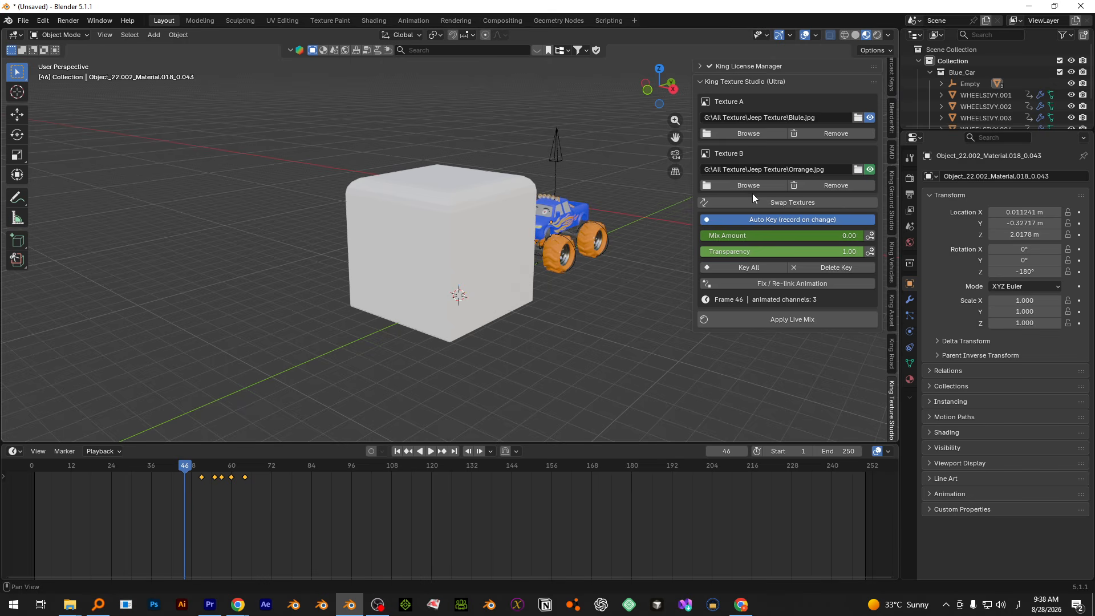
pyautogui.click(857, 118)
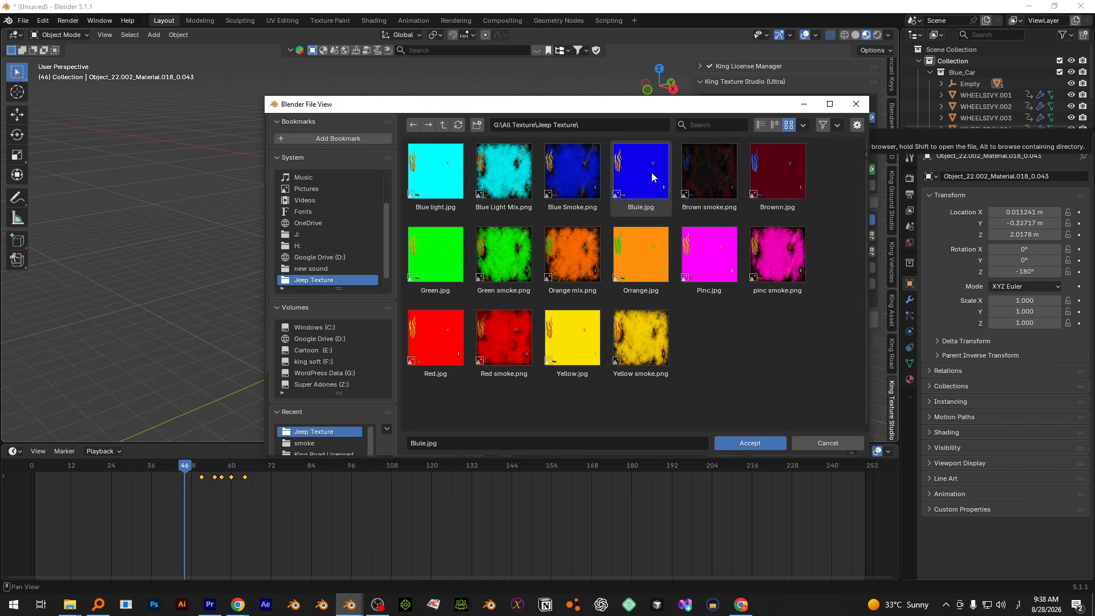
pyautogui.doubleClick(451, 256)
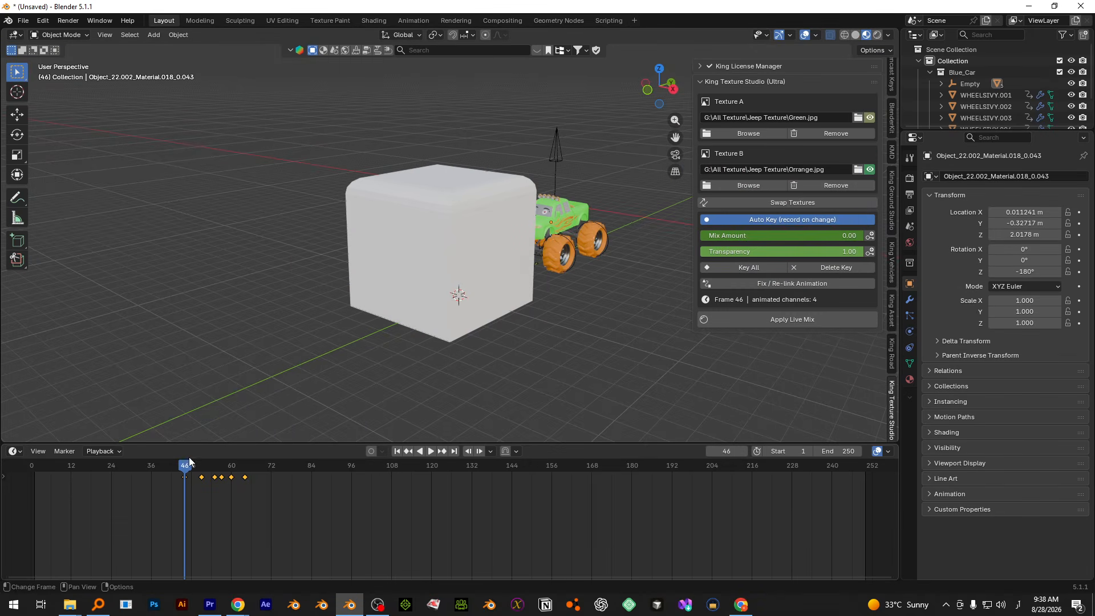
# Step: At frame 61, set Texture B to Blule.jpg, and scrub forward to frame 64
pyautogui.moveTo(185, 467); pyautogui.dragTo(235, 466)
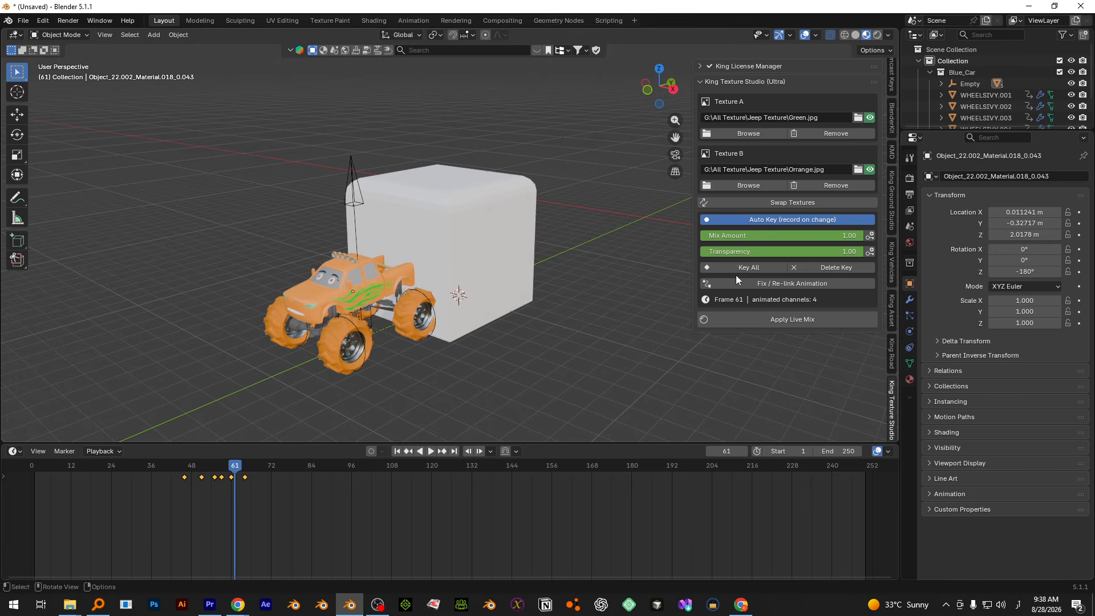
pyautogui.click(756, 186)
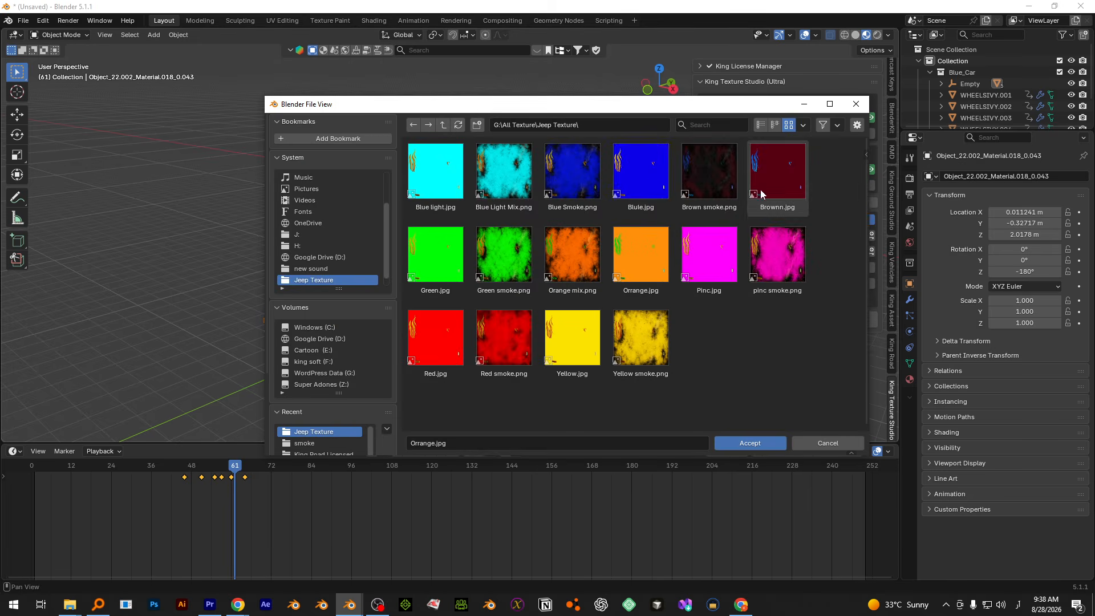
pyautogui.doubleClick(651, 172)
pyautogui.moveTo(235, 467)
pyautogui.mouseDown()
pyautogui.moveTo(161, 470)
pyautogui.moveTo(261, 471)
pyautogui.moveTo(155, 475)
pyautogui.moveTo(260, 467)
pyautogui.moveTo(171, 469)
pyautogui.moveTo(246, 466)
pyautogui.mouseUp()
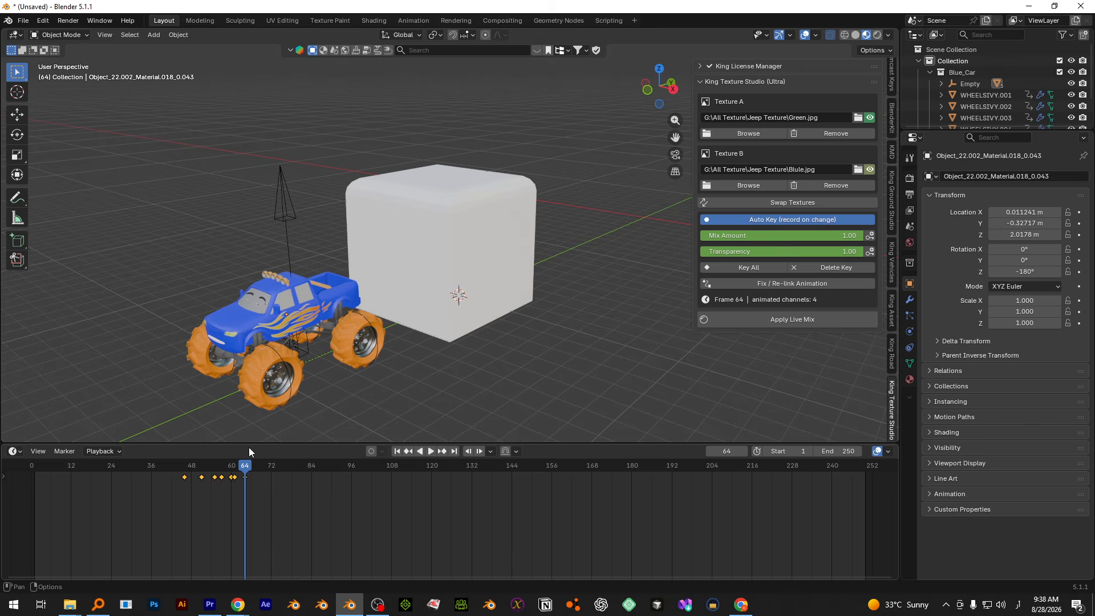